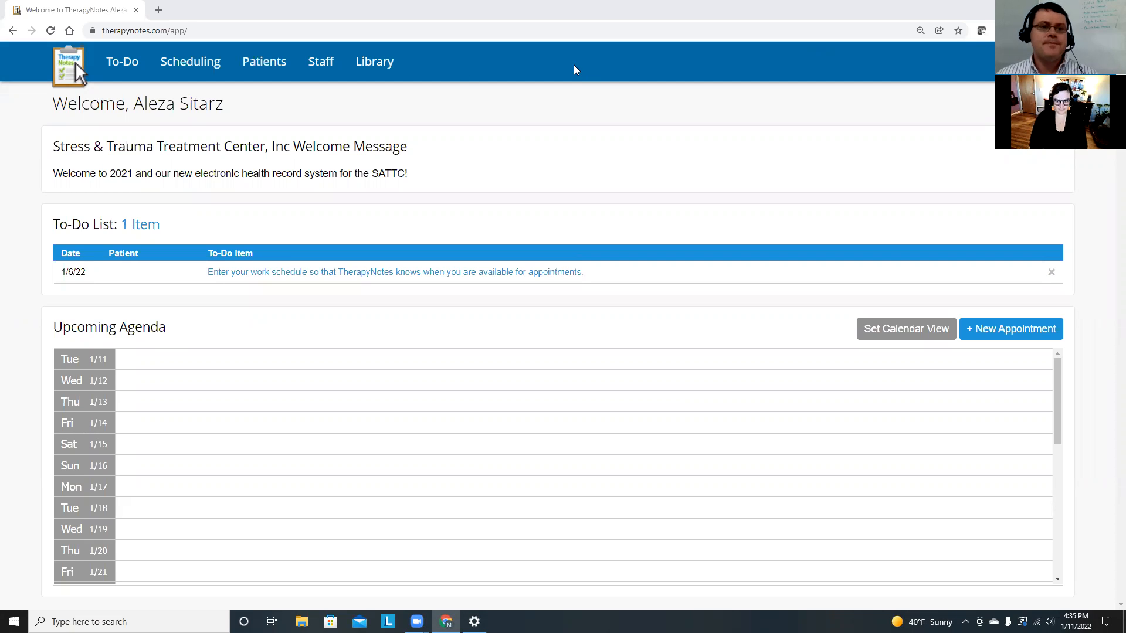
Start a new patient record and enter the patient's last, first and preferred names.
{"action": "left_click", "coordinate": [280, 72]}
{"action": "left_click", "coordinate": [558, 233]}
{"action": "left_click", "coordinate": [330, 262]}
{"action": "type", "text": "doe"}
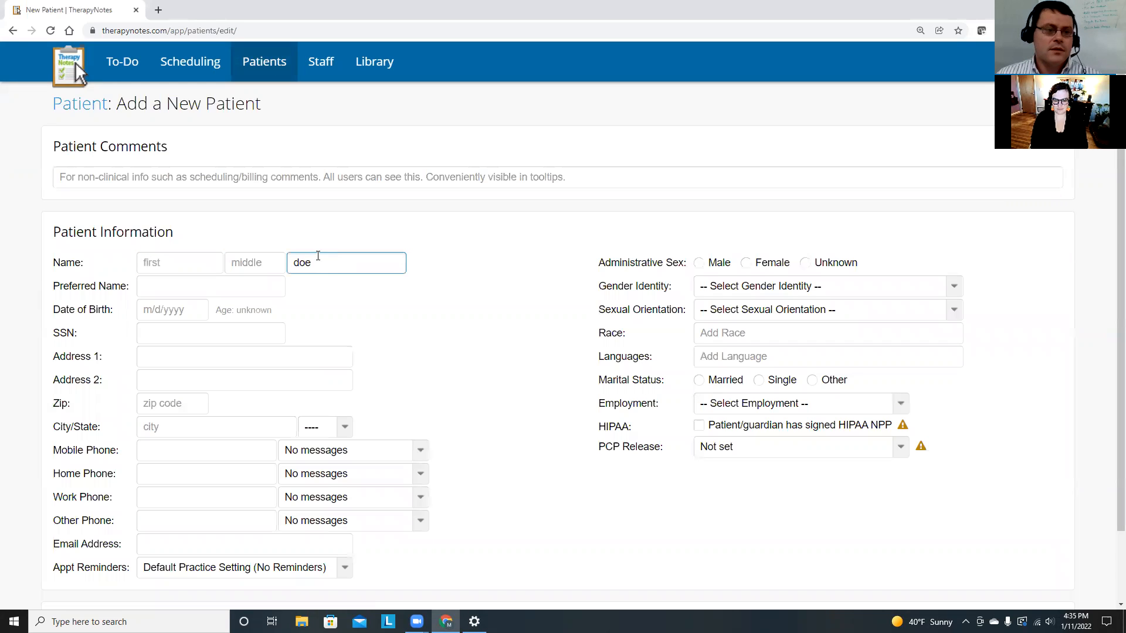
{"action": "left_click", "coordinate": [172, 261]}
{"action": "type", "text": "john"}
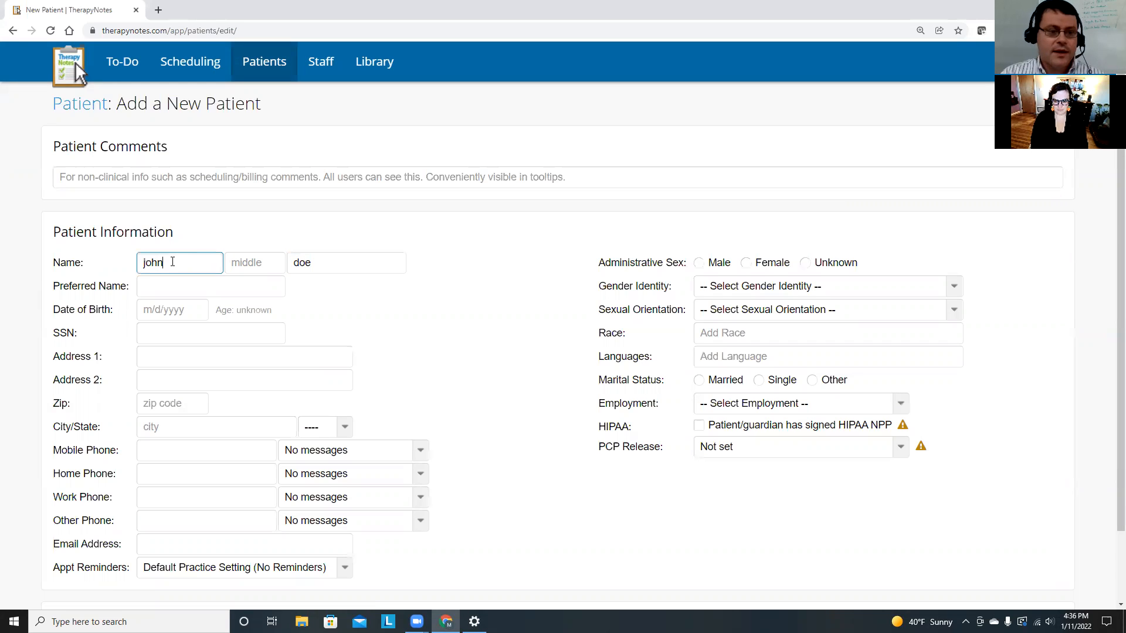
{"action": "left_click", "coordinate": [177, 288]}
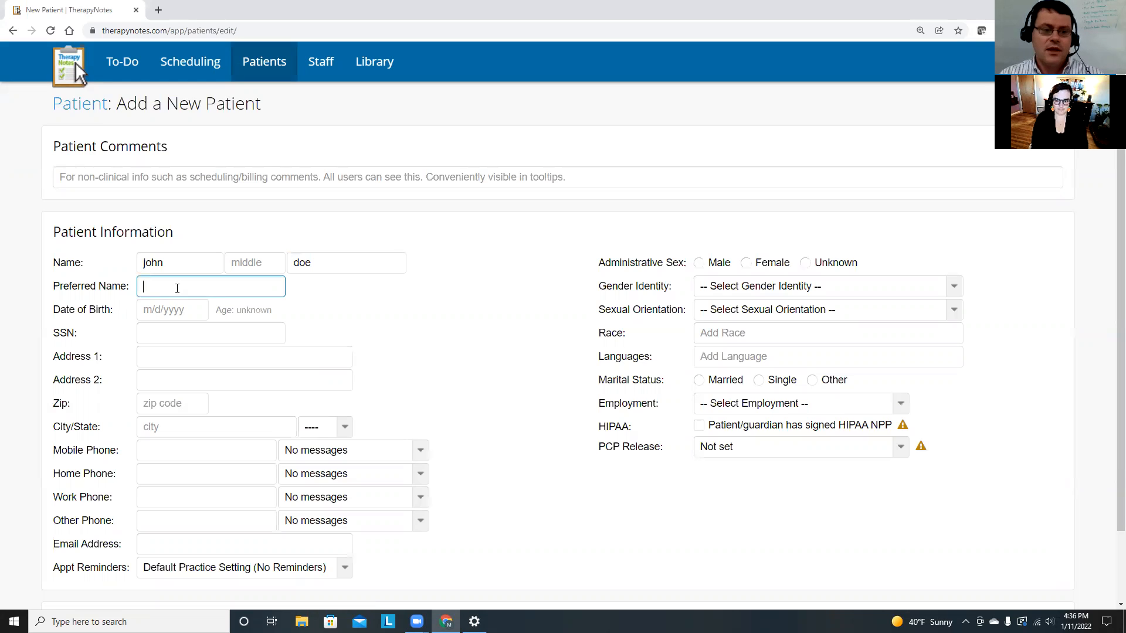
{"action": "type", "text": "Suzy"}
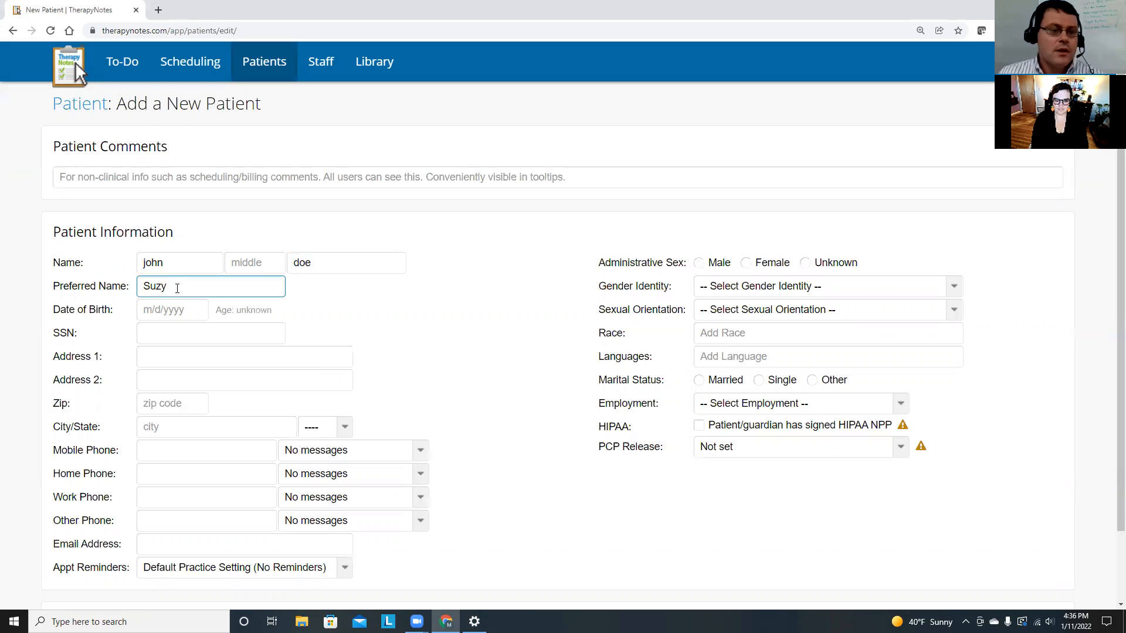
Enter the date of birth 01/01/2015 and the patient's SSN.
{"action": "left_click", "coordinate": [162, 311]}
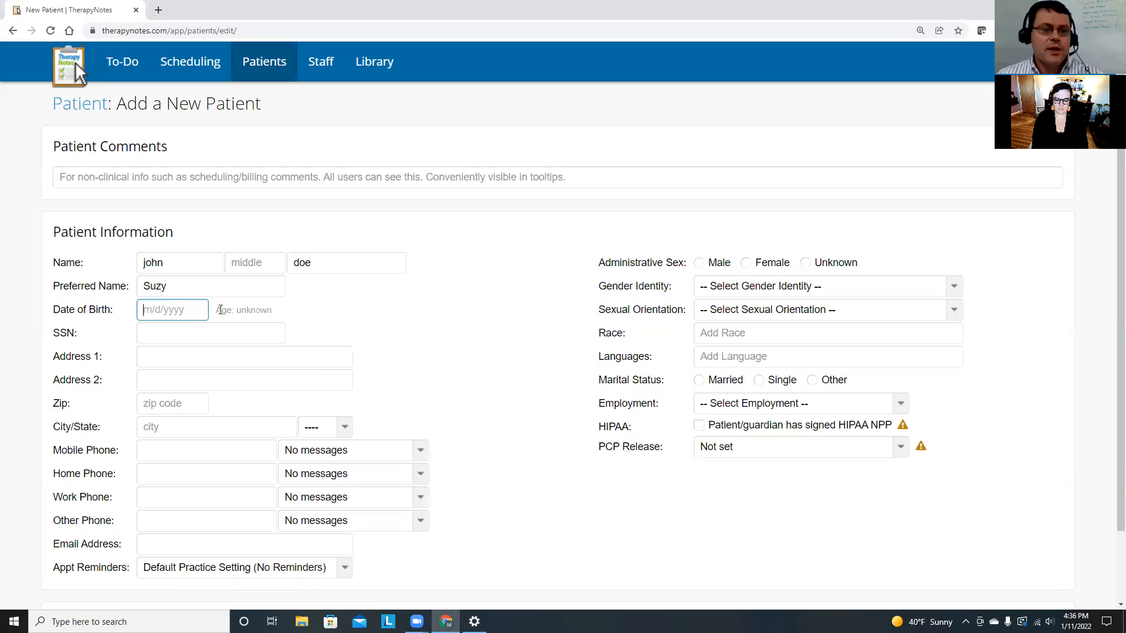
{"action": "left_click", "coordinate": [182, 332]}
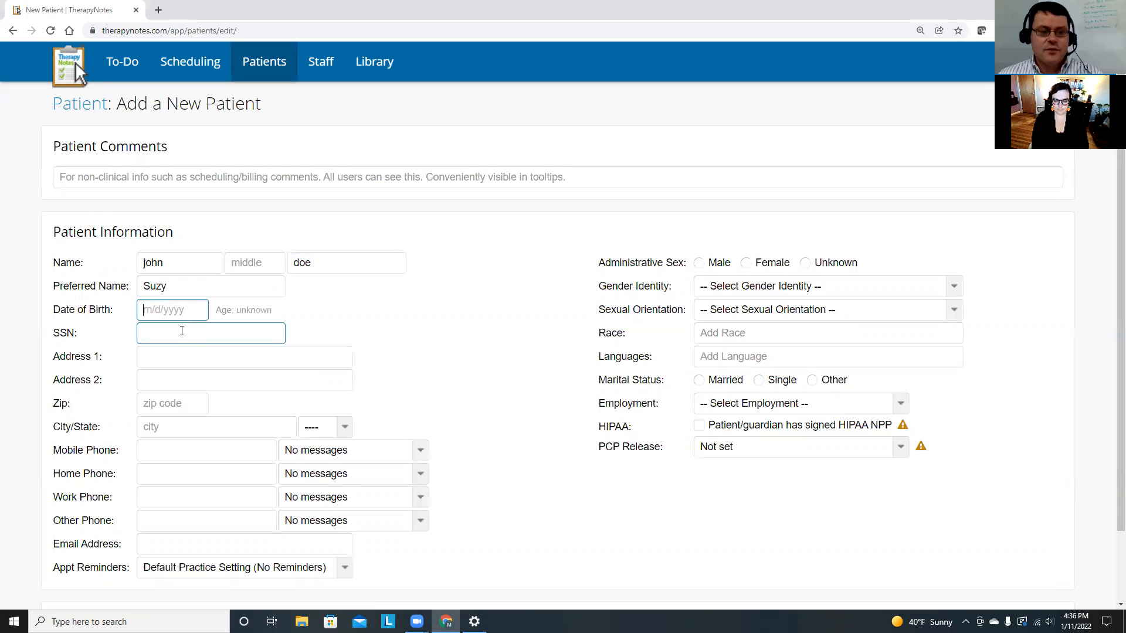
{"action": "type", "text": "01"}
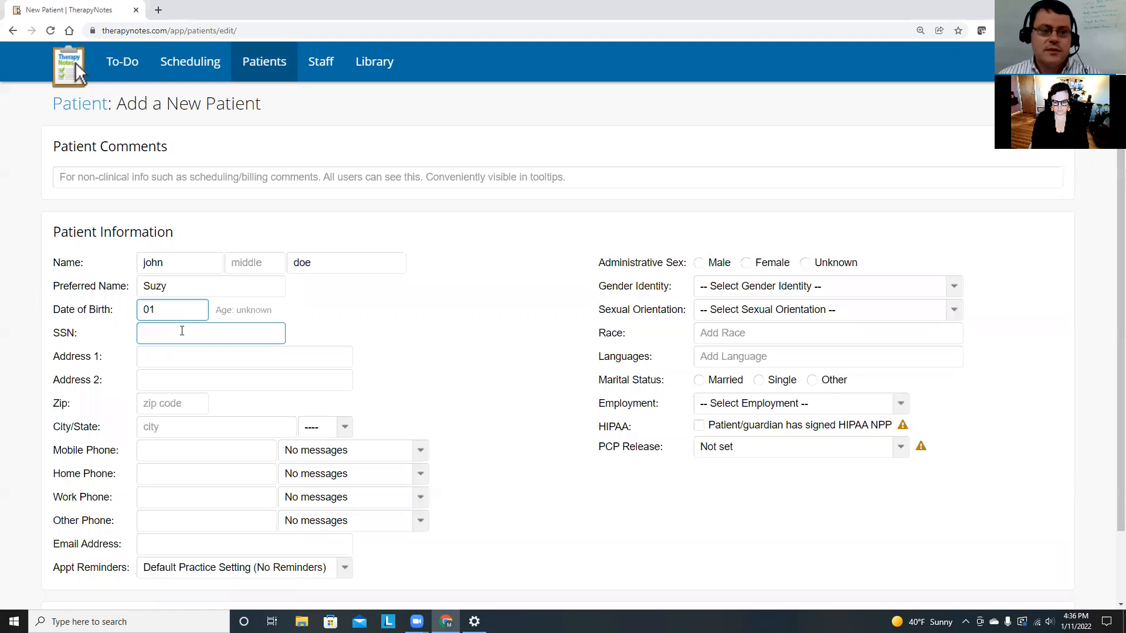
{"action": "type", "text": "/01/2015"}
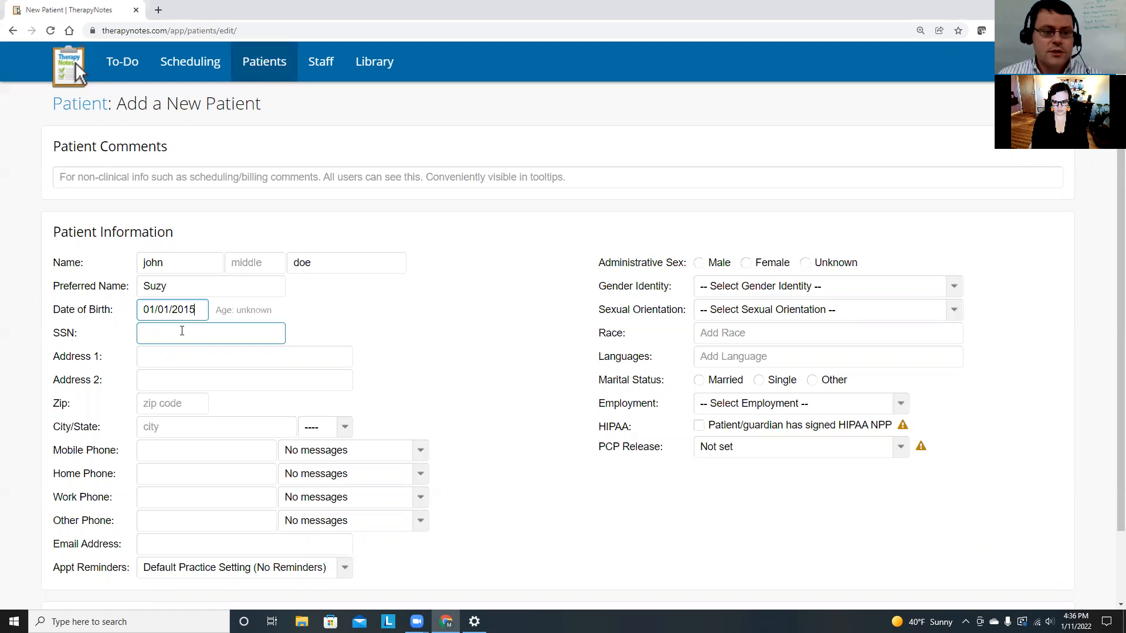
{"action": "key", "text": "Tab"}
{"action": "type", "text": "1111111"}
{"action": "key", "text": "Tab"}
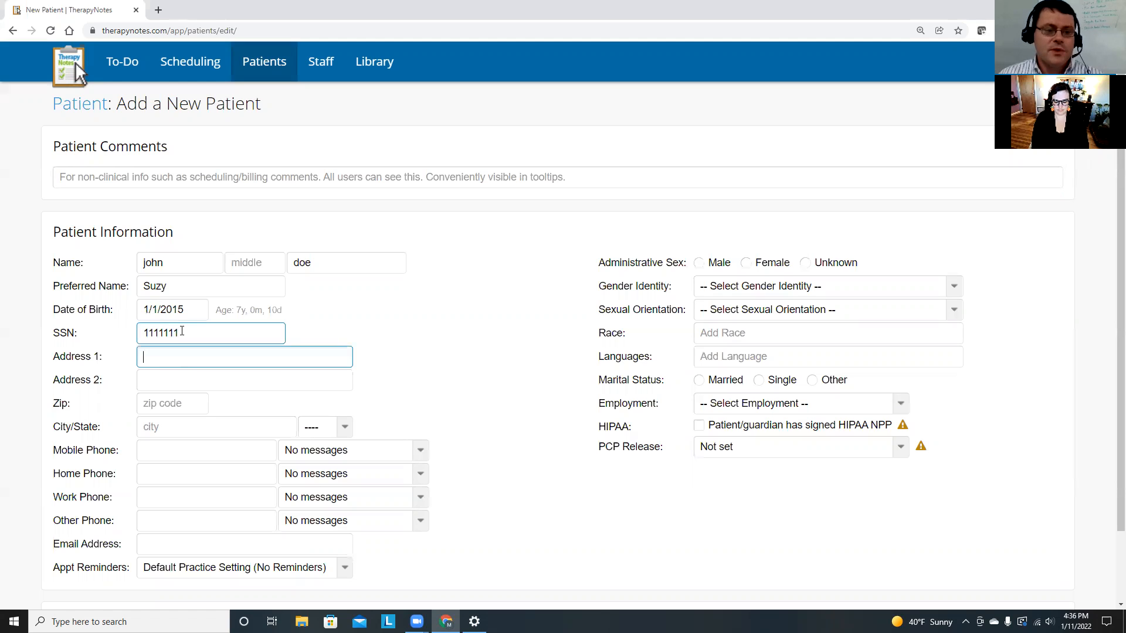
Enter the patient's street address and zip code so city and state auto-fill.
{"action": "scroll", "coordinate": [214, 348], "scroll_direction": "down", "scroll_amount": 1}
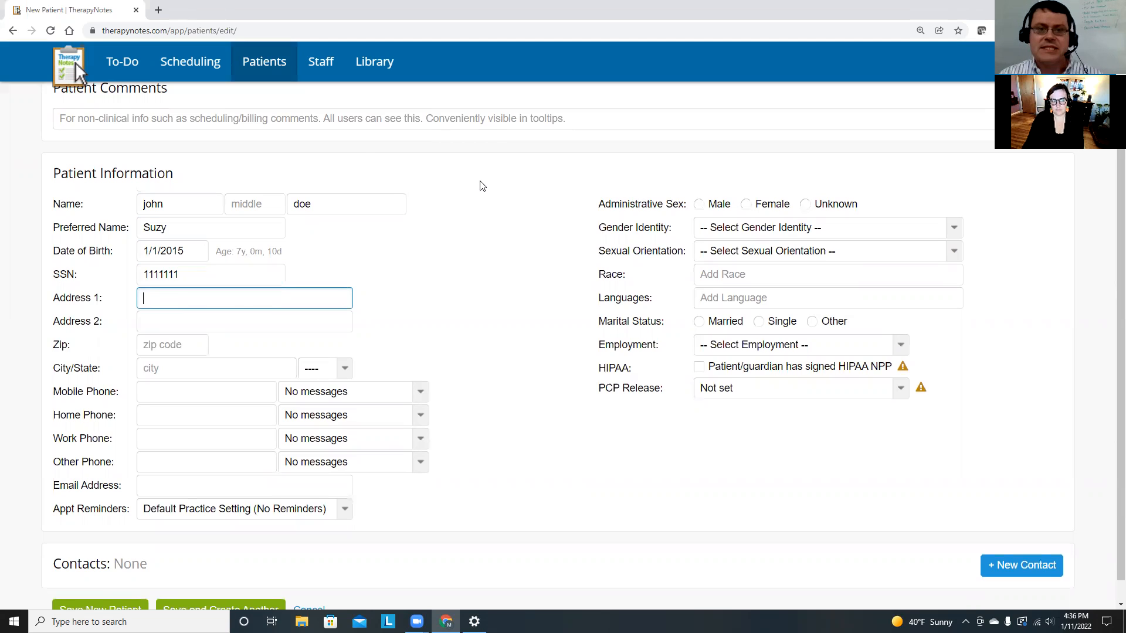
{"action": "type", "text": "11122 Road"}
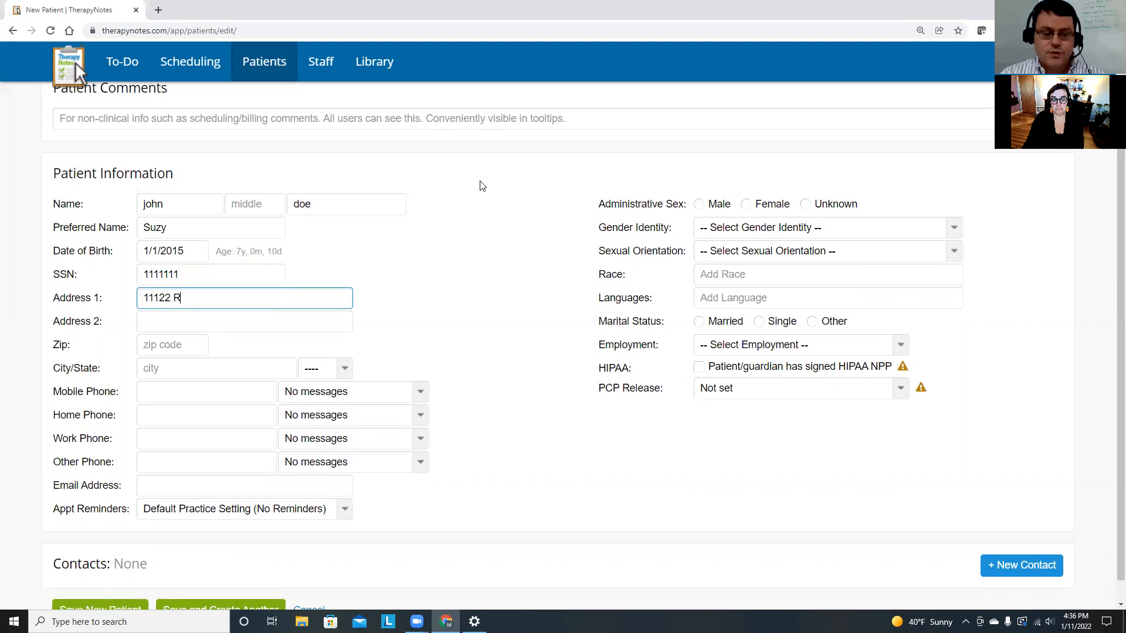
{"action": "key", "text": "Tab"}
{"action": "key", "text": "Tab"}
{"action": "type", "text": "62930"}
{"action": "key", "text": "Tab"}
{"action": "key", "text": "Tab"}
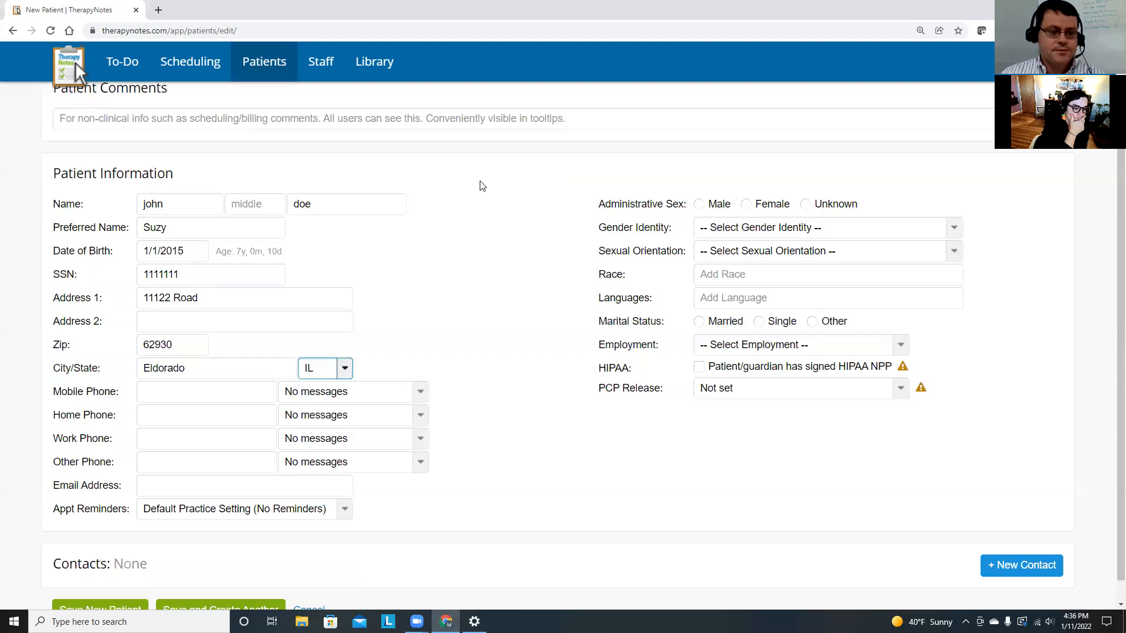
Enter the patient's mobile phone number, correcting it so it gets formatted.
{"action": "left_click", "coordinate": [209, 392]}
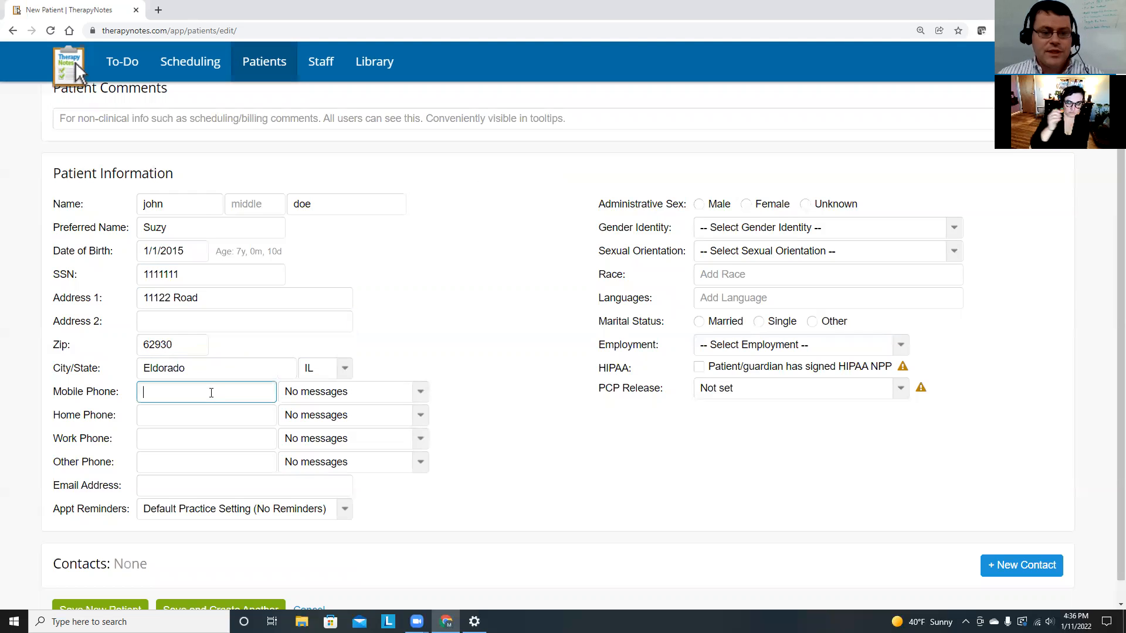
{"action": "type", "text": "11111111"}
{"action": "key", "text": "Tab"}
{"action": "key", "text": "shift+Tab"}
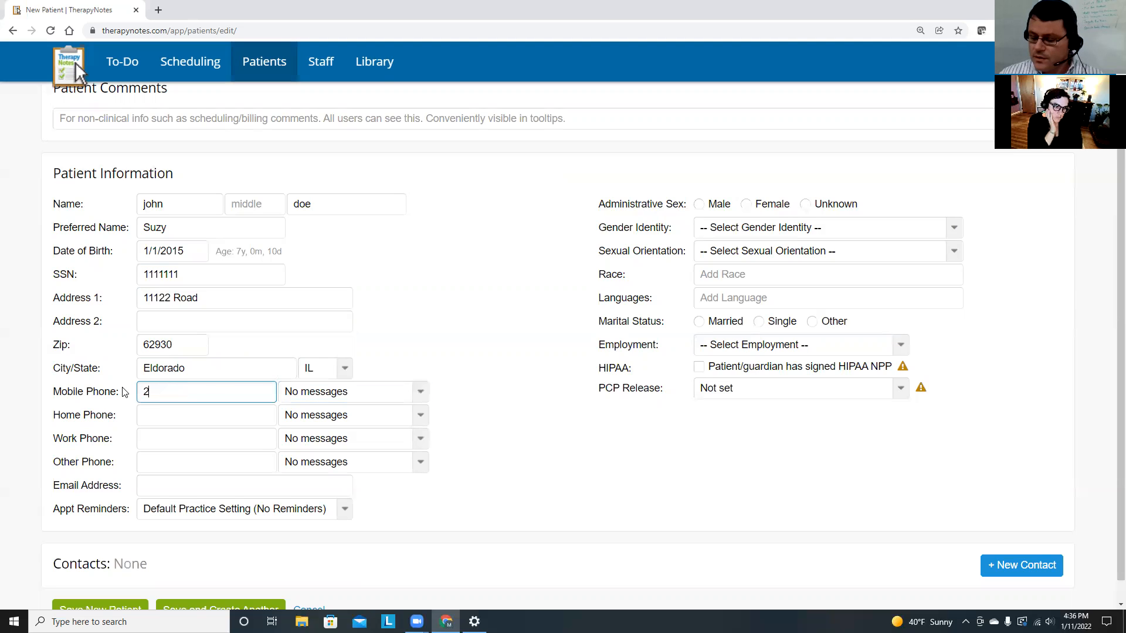
{"action": "key", "text": "Tab"}
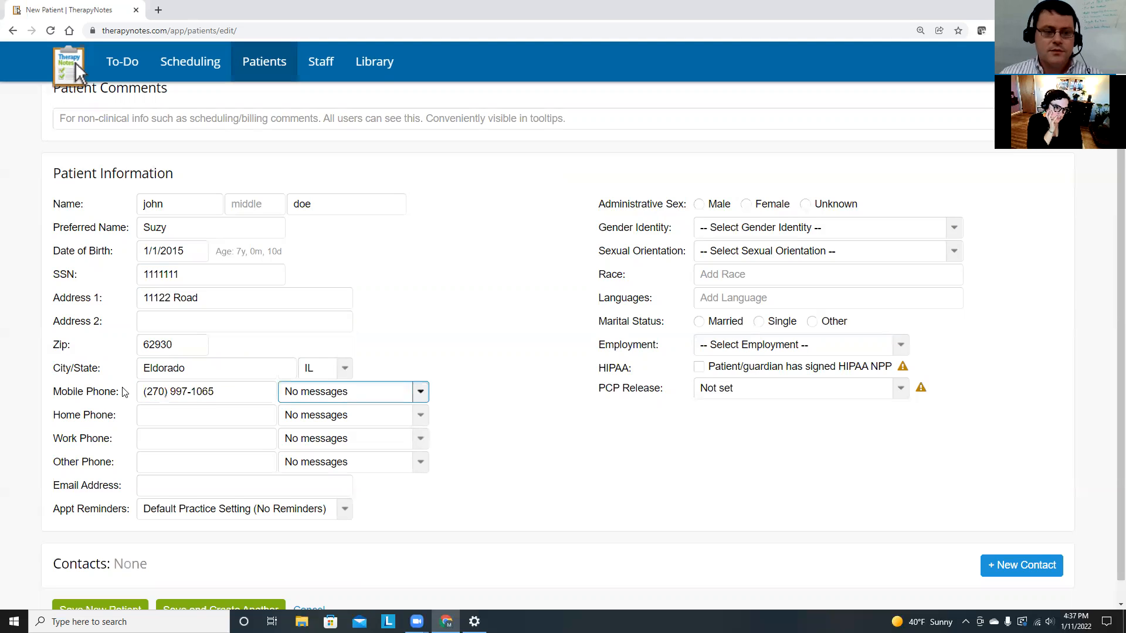
Set the mobile phone messaging preference to 'Voice & Text messages OK'.
{"action": "left_click", "coordinate": [421, 393]}
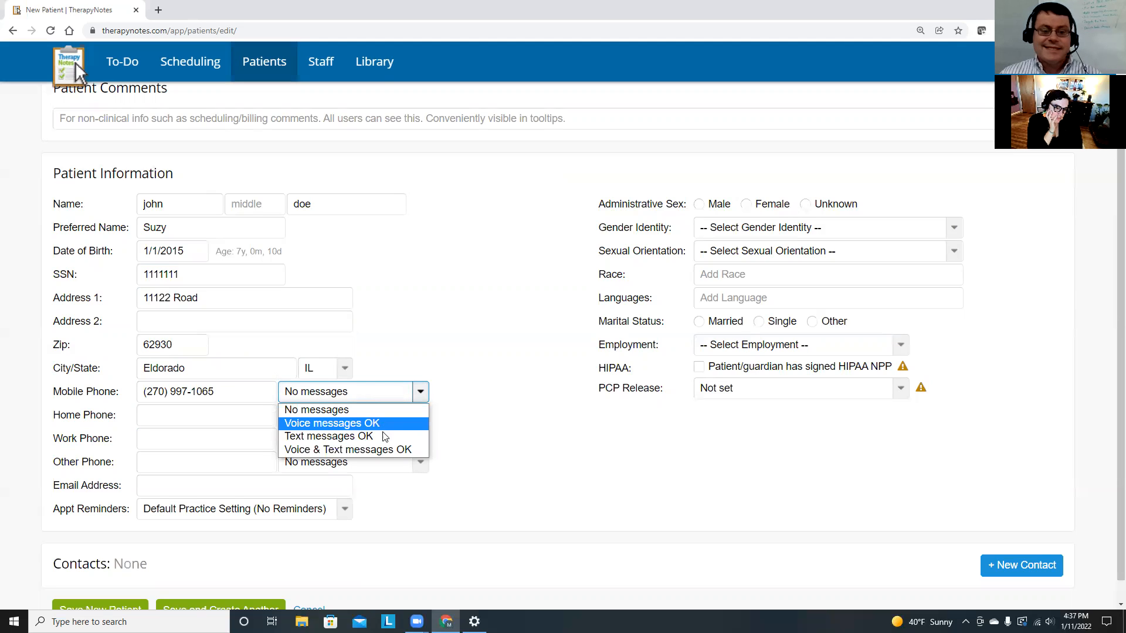
{"action": "left_click", "coordinate": [382, 450]}
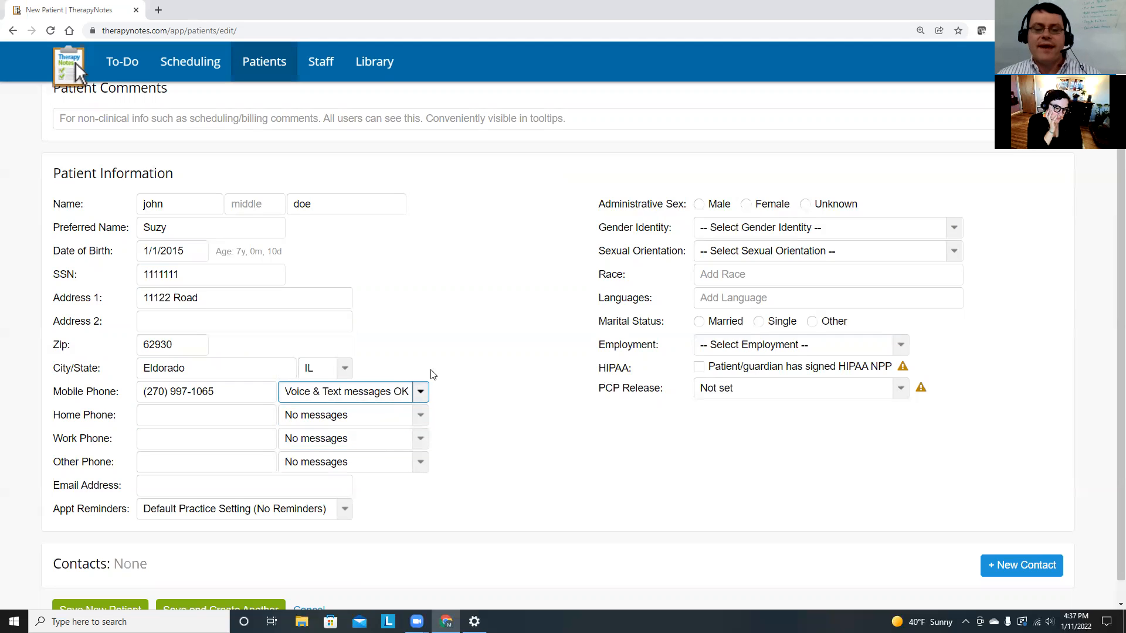
{"action": "left_click", "coordinate": [421, 396]}
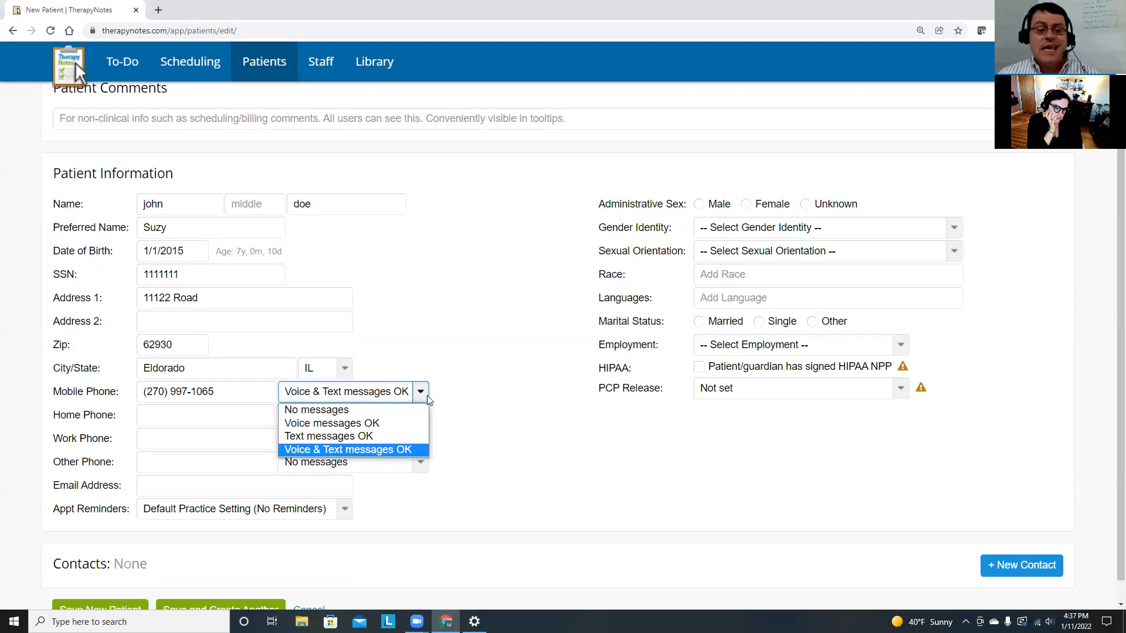
{"action": "left_click", "coordinate": [385, 421]}
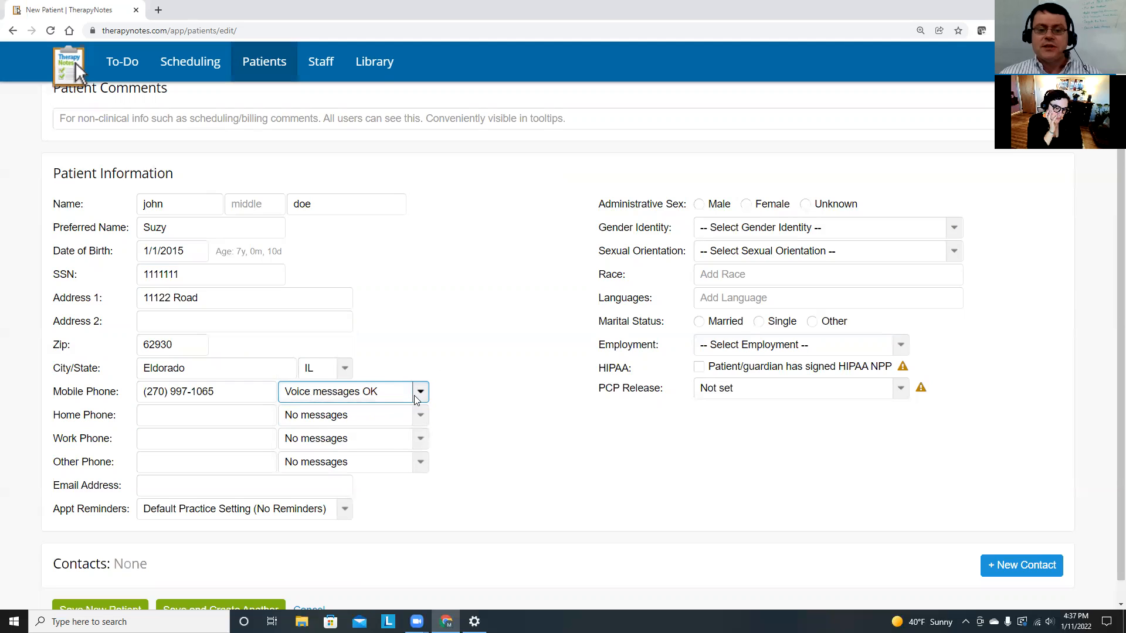
{"action": "left_click", "coordinate": [422, 390]}
{"action": "left_click", "coordinate": [363, 414]}
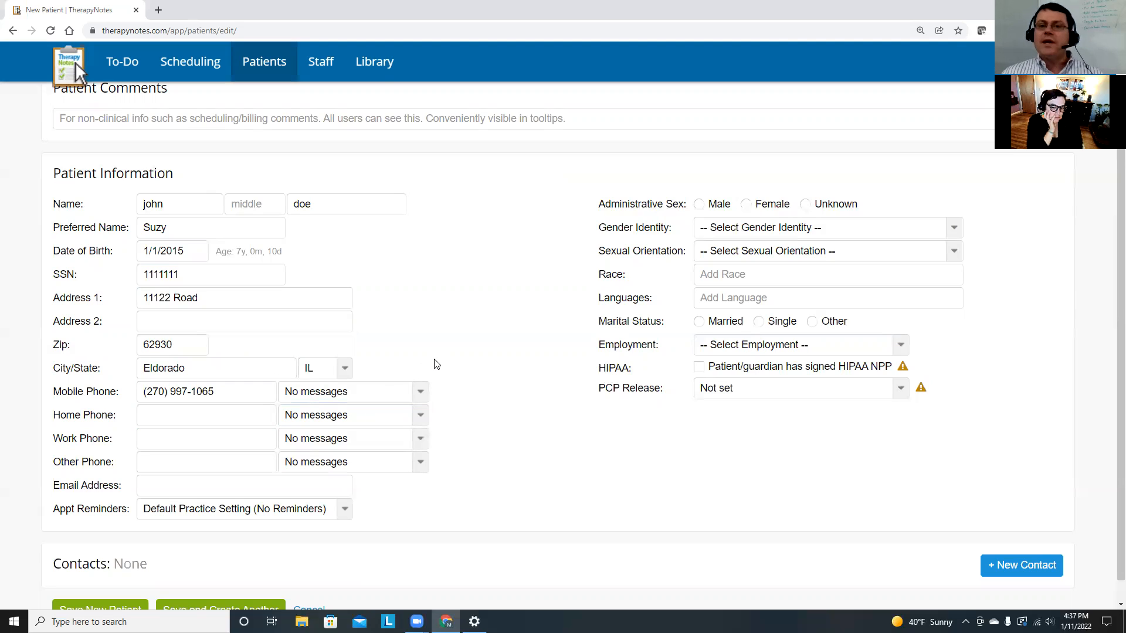
{"action": "left_click", "coordinate": [422, 394]}
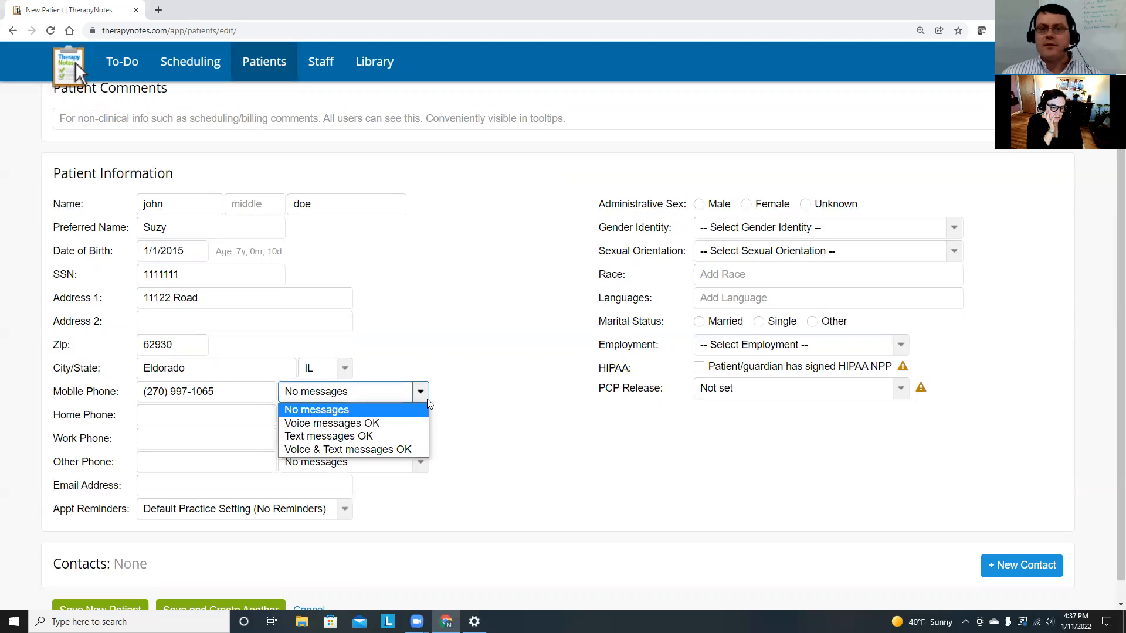
{"action": "left_click", "coordinate": [398, 450]}
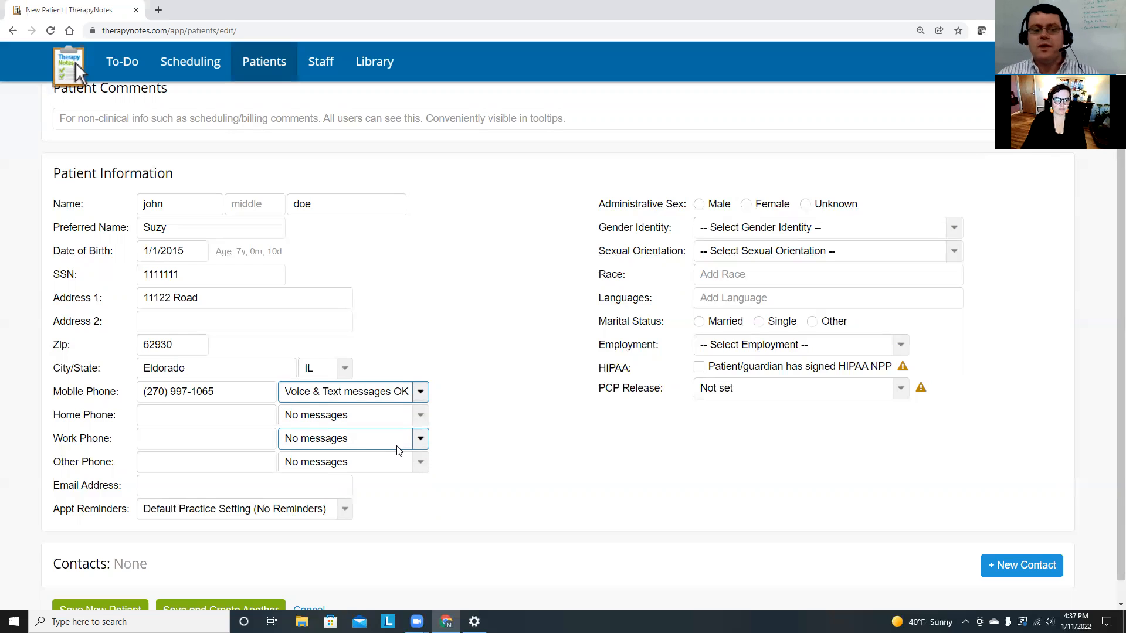
Enter the patient's email address, triggering the similar-patient-email warning.
{"action": "left_click", "coordinate": [279, 484]}
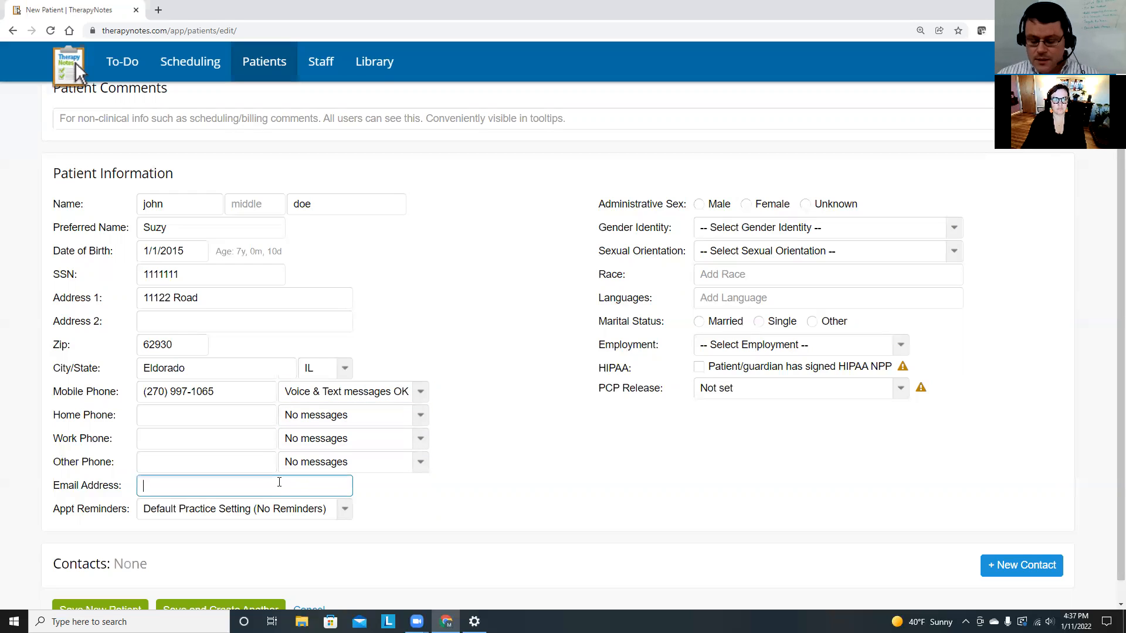
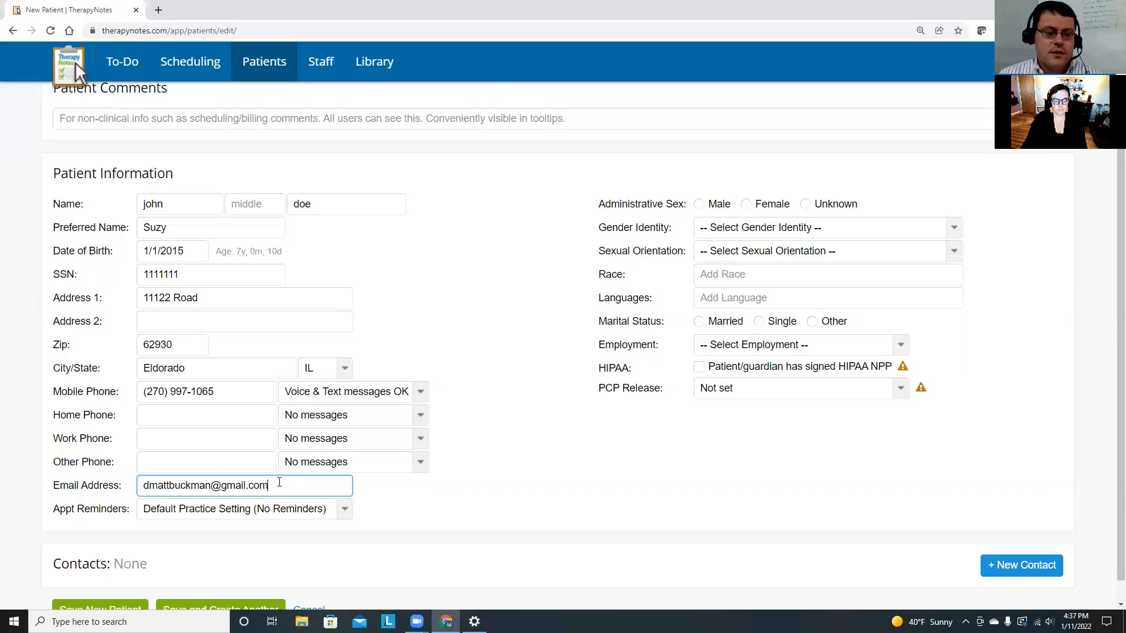
{"action": "left_click", "coordinate": [424, 497]}
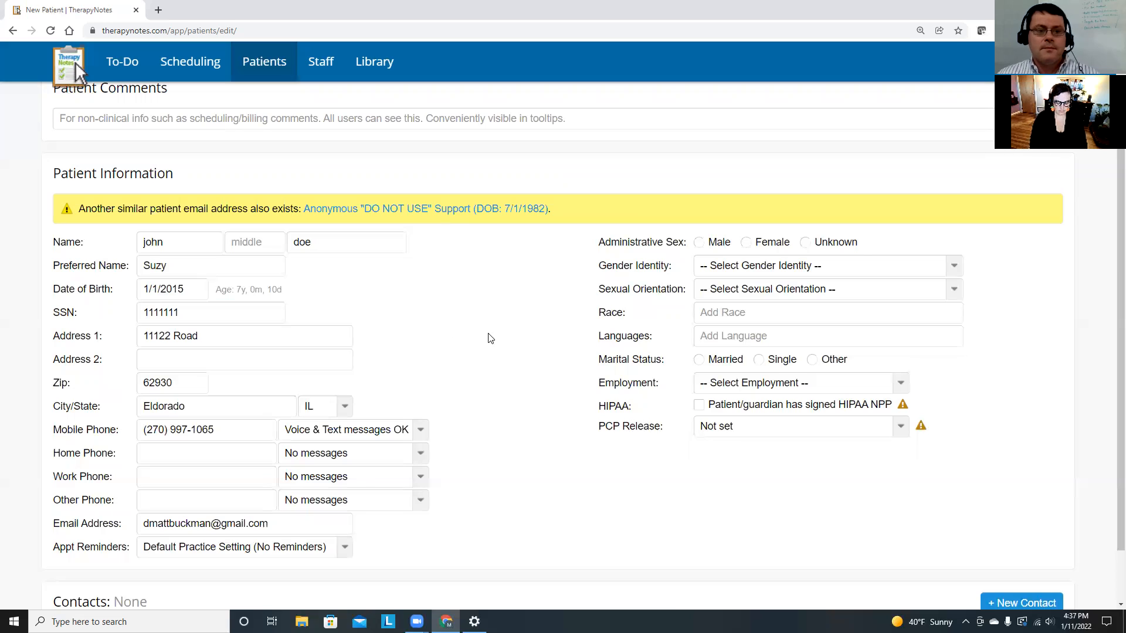
{"action": "scroll", "coordinate": [505, 259], "scroll_direction": "down", "scroll_amount": 1}
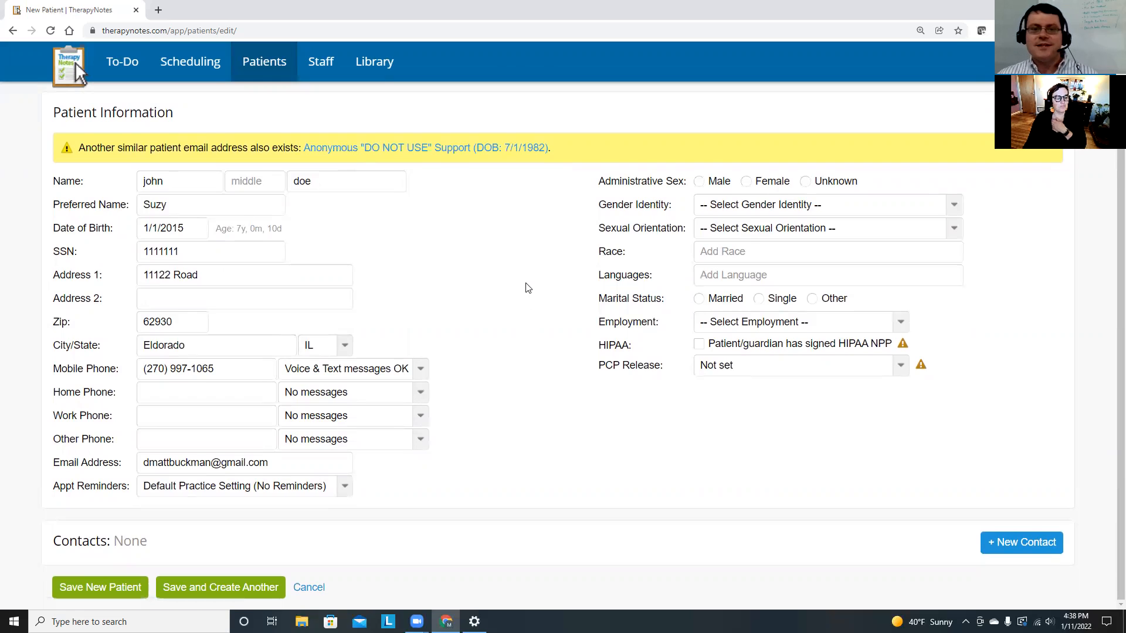
{"action": "left_click", "coordinate": [325, 493]}
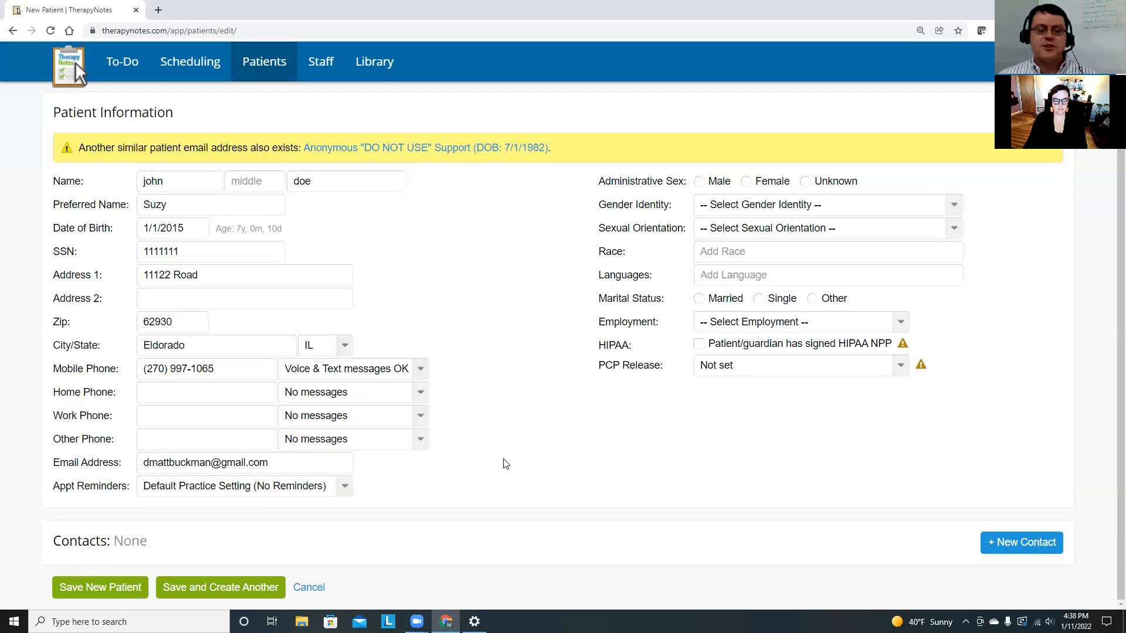
Leave appointment reminders at the practice's default setting.
{"action": "left_click", "coordinate": [345, 492]}
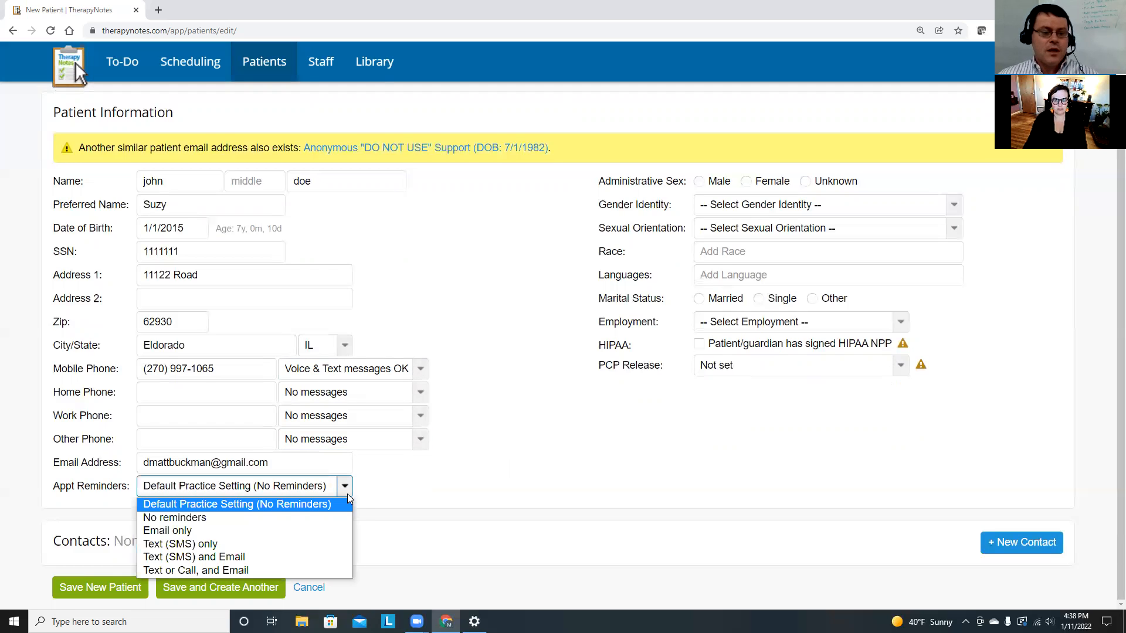
{"action": "left_click", "coordinate": [237, 512]}
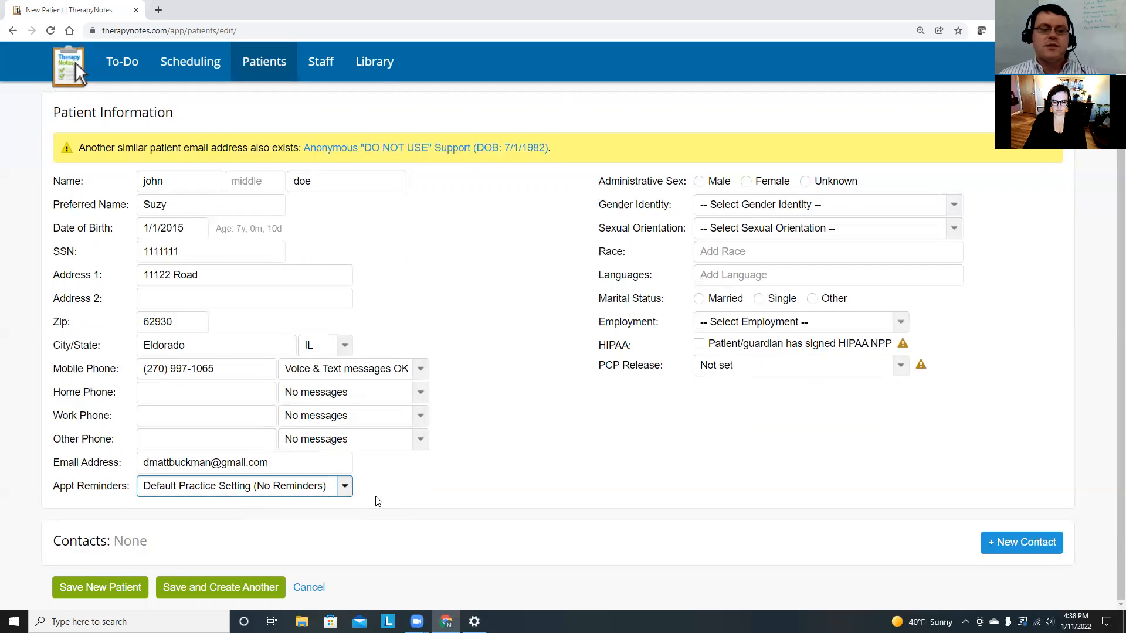
{"action": "left_click", "coordinate": [345, 492]}
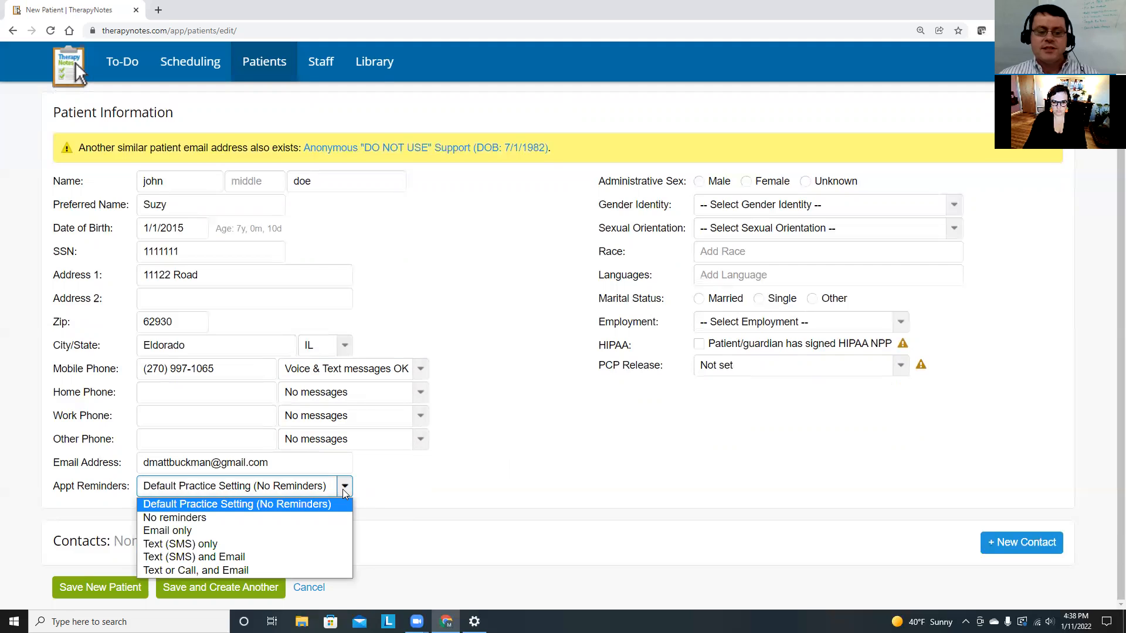
{"action": "left_click", "coordinate": [344, 490]}
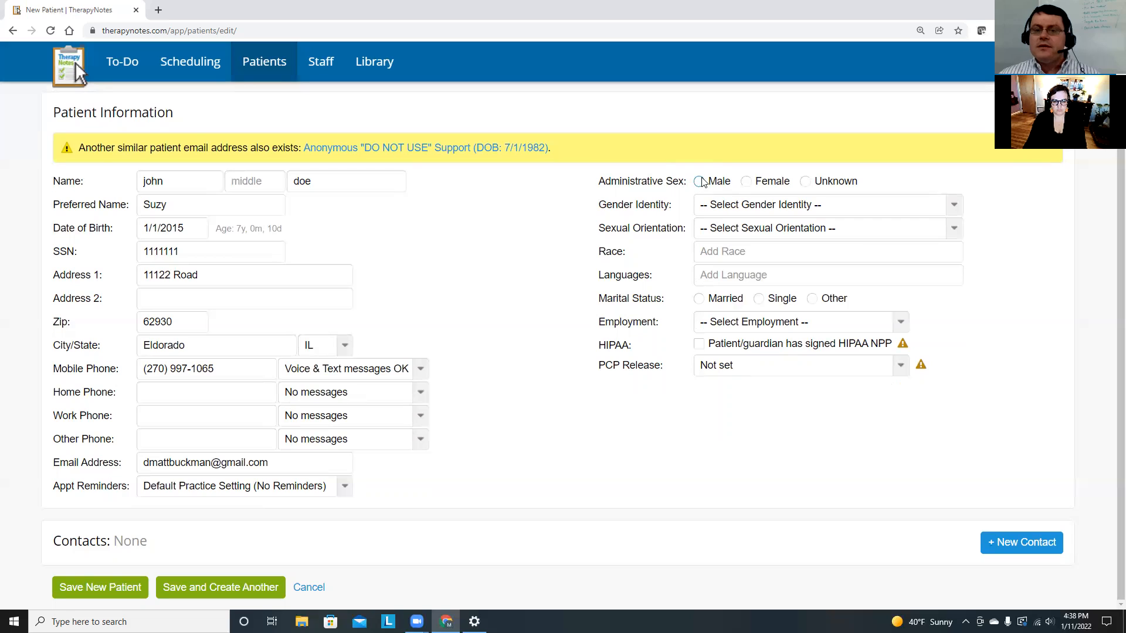
Set administrative sex Male, gender identity Female and sexual orientation Bisexual.
{"action": "left_click", "coordinate": [725, 182]}
{"action": "left_click", "coordinate": [766, 205]}
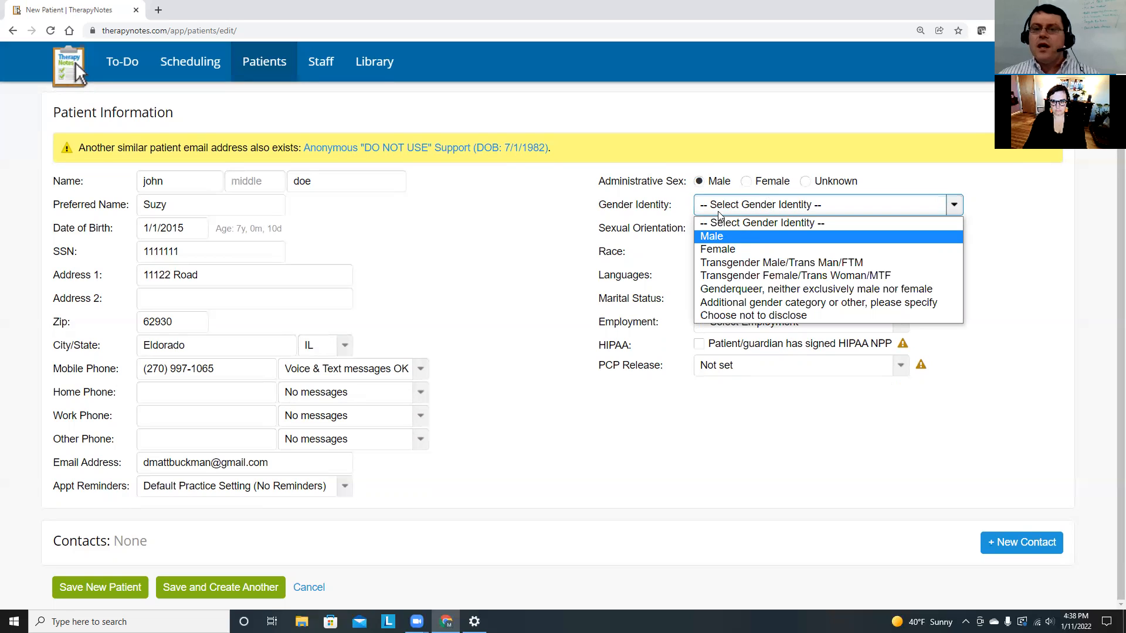
{"action": "left_click", "coordinate": [737, 205]}
{"action": "left_click", "coordinate": [737, 205]}
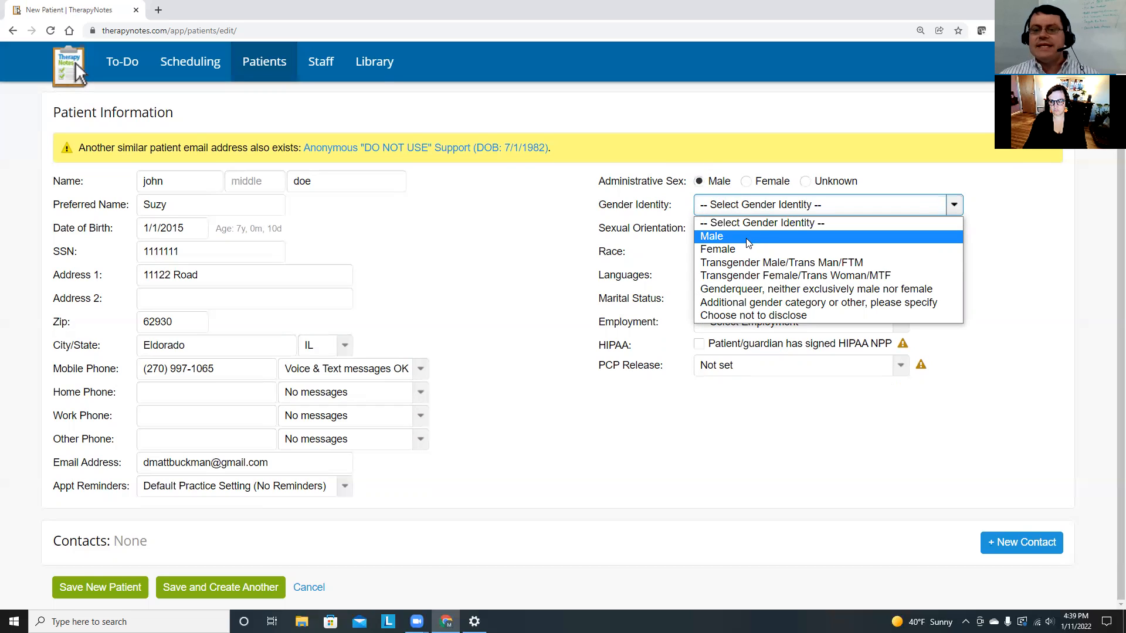
{"action": "left_click", "coordinate": [748, 242]}
{"action": "left_click", "coordinate": [756, 206]}
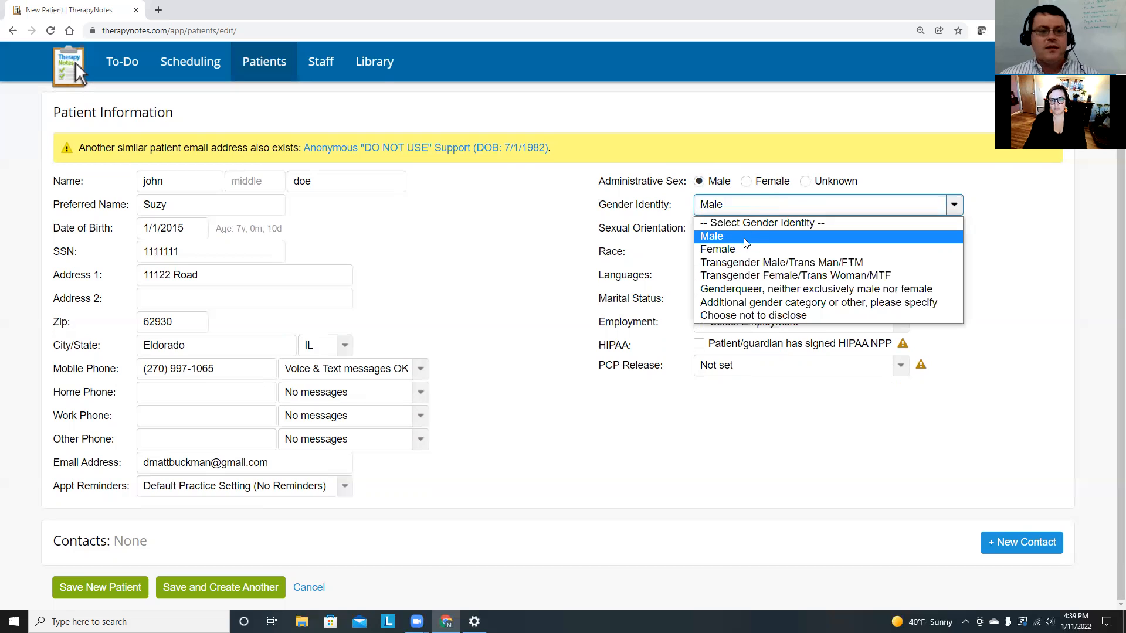
{"action": "left_click", "coordinate": [742, 247]}
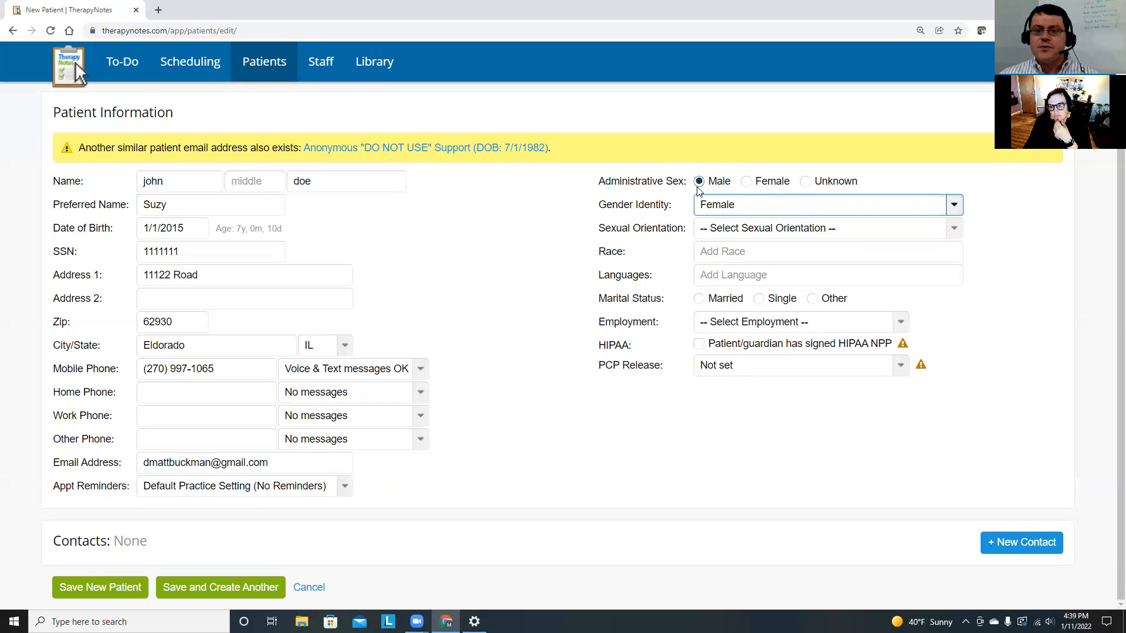
{"action": "left_click", "coordinate": [766, 229]}
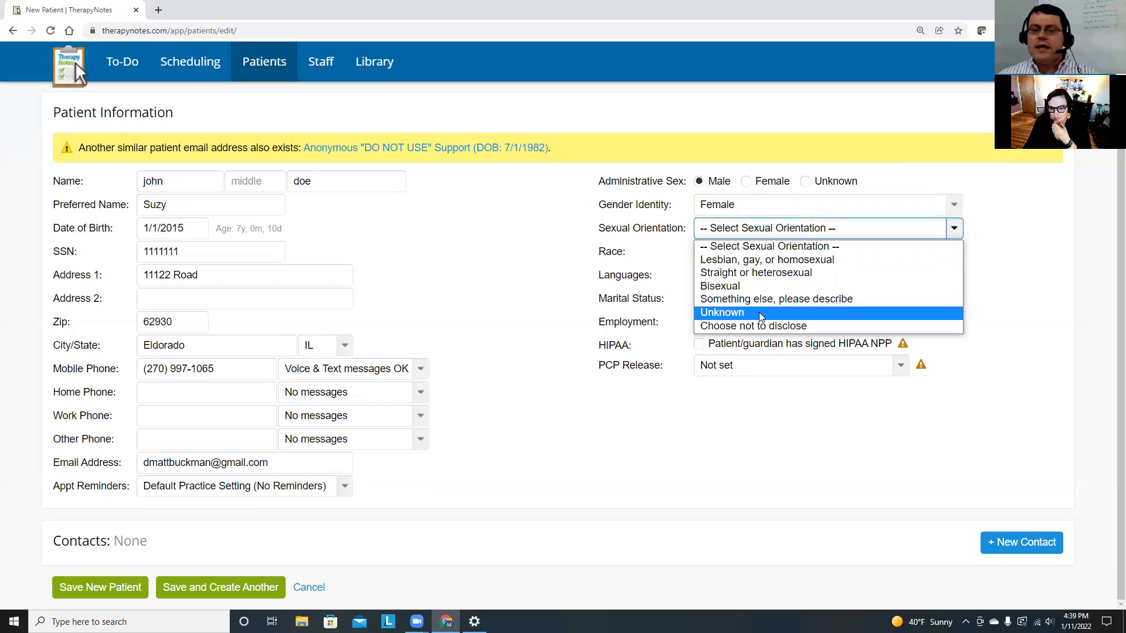
{"action": "left_click", "coordinate": [755, 286]}
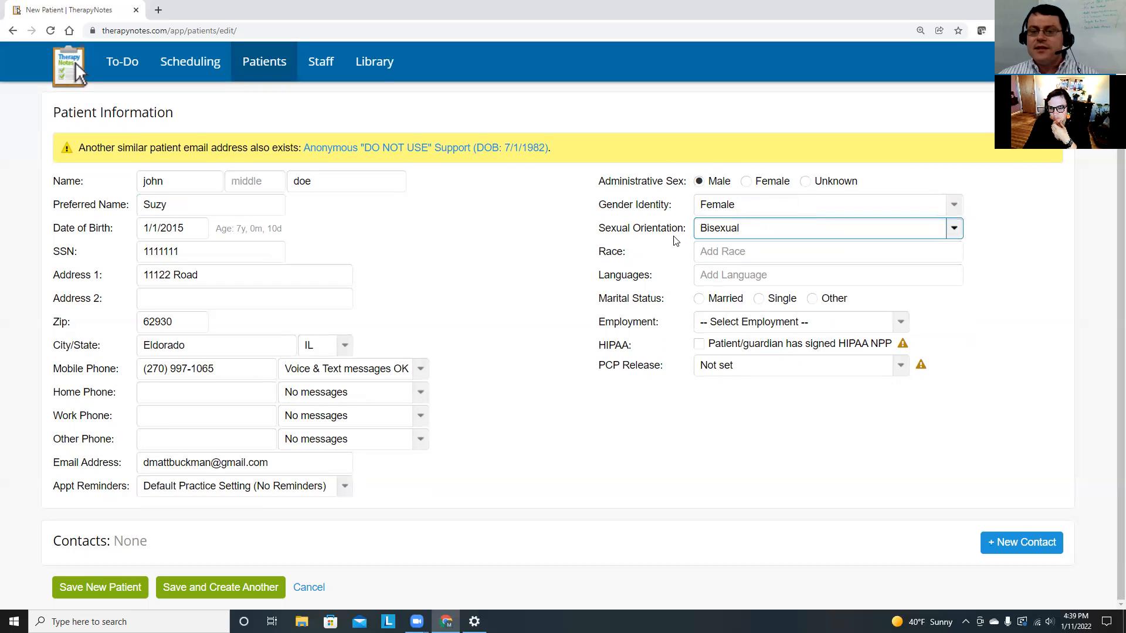
Set race to White plus Black or African American, with English as primary language.
{"action": "left_click", "coordinate": [727, 251]}
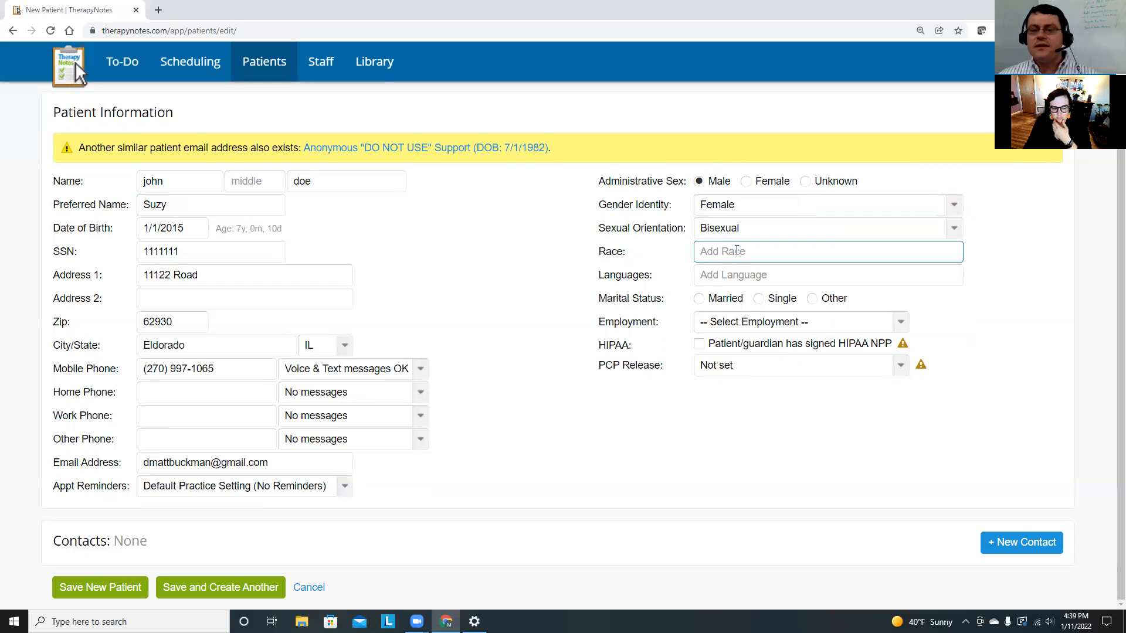
{"action": "left_click", "coordinate": [734, 253]}
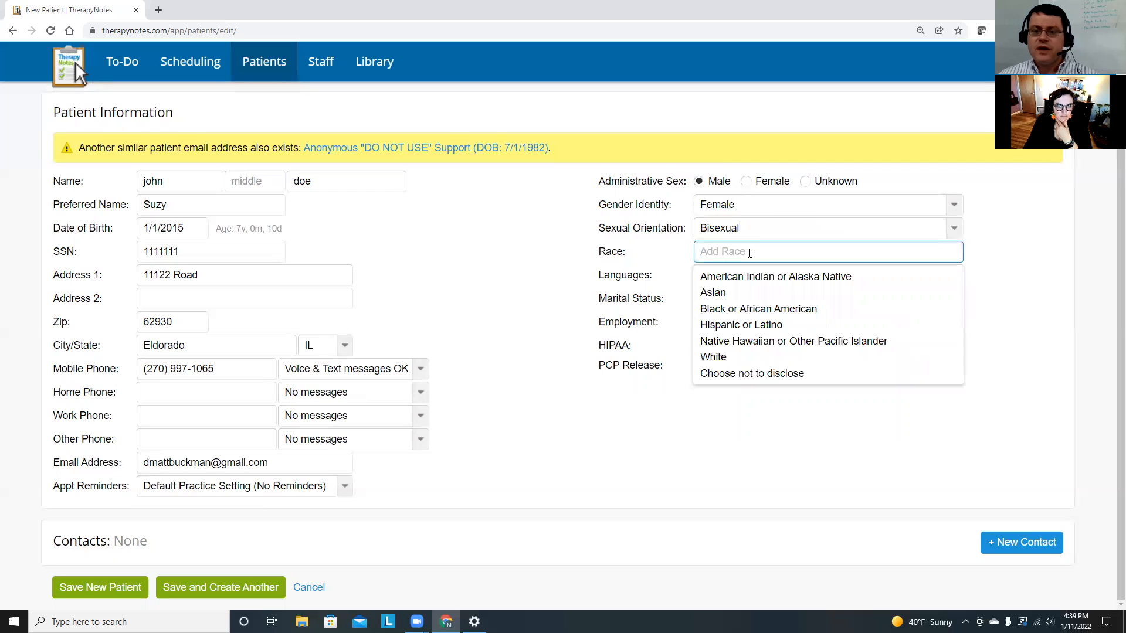
{"action": "left_click", "coordinate": [734, 356]}
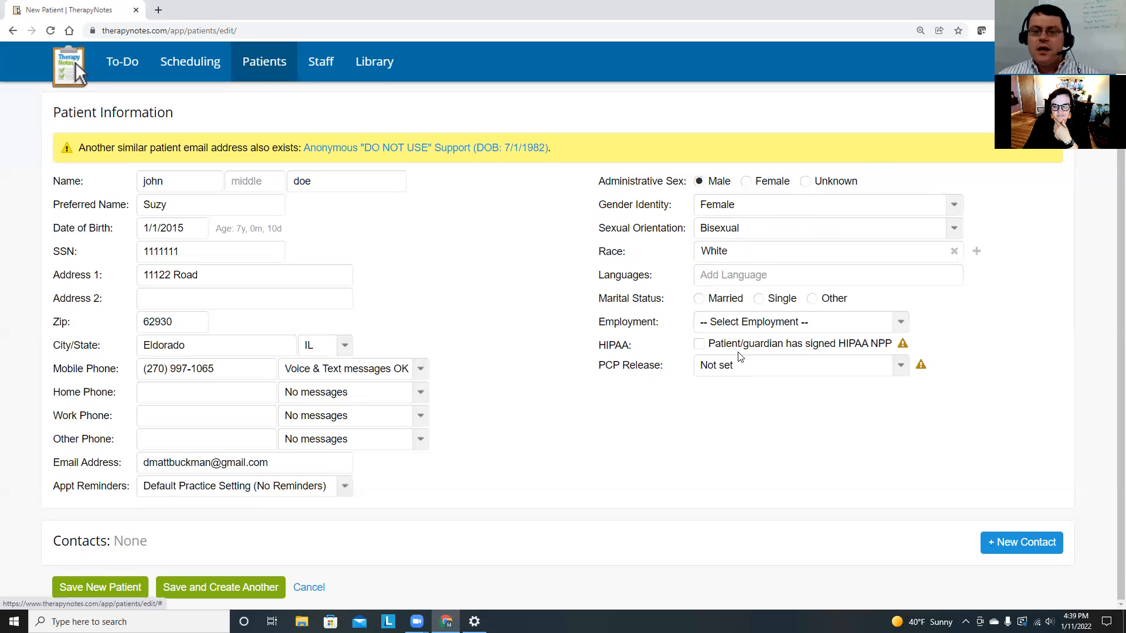
{"action": "left_click", "coordinate": [730, 274]}
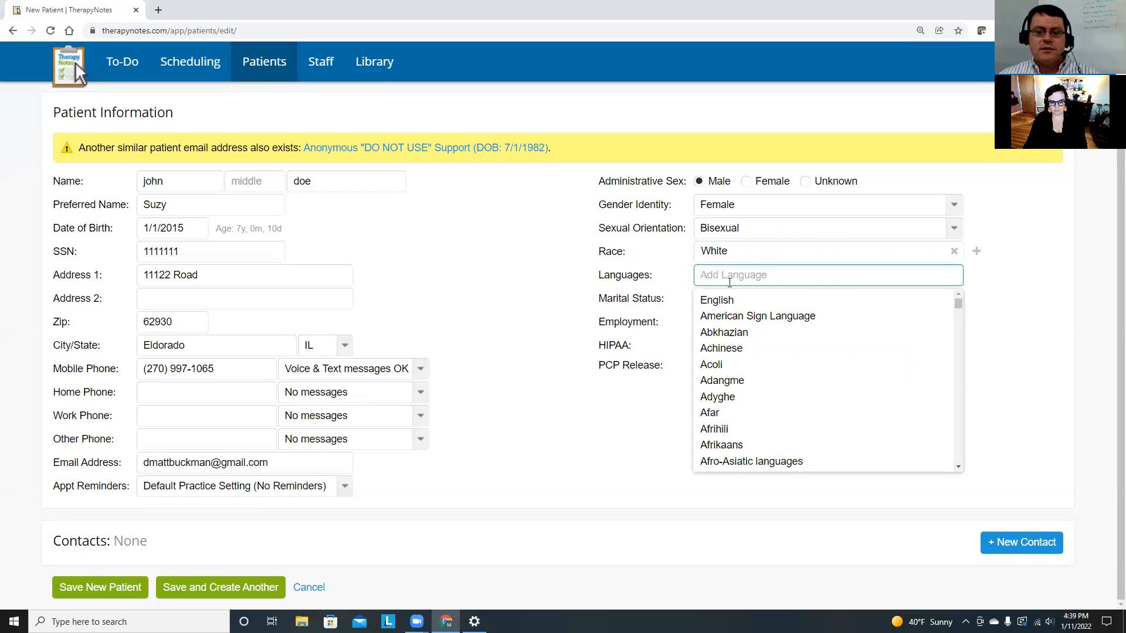
{"action": "left_click", "coordinate": [730, 301]}
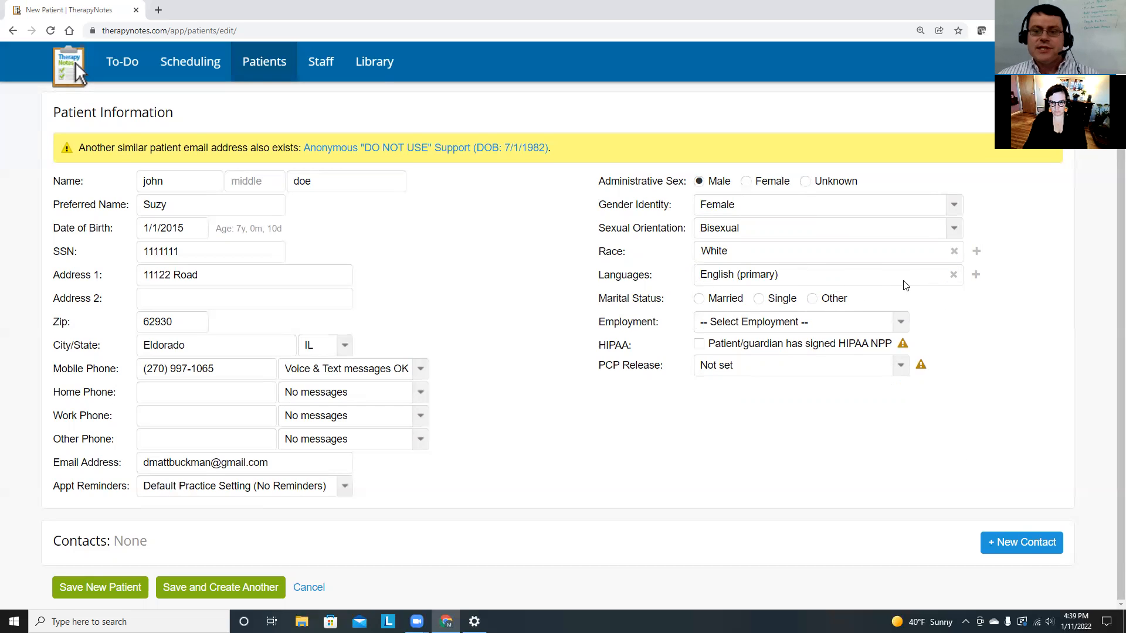
{"action": "left_click", "coordinate": [976, 251]}
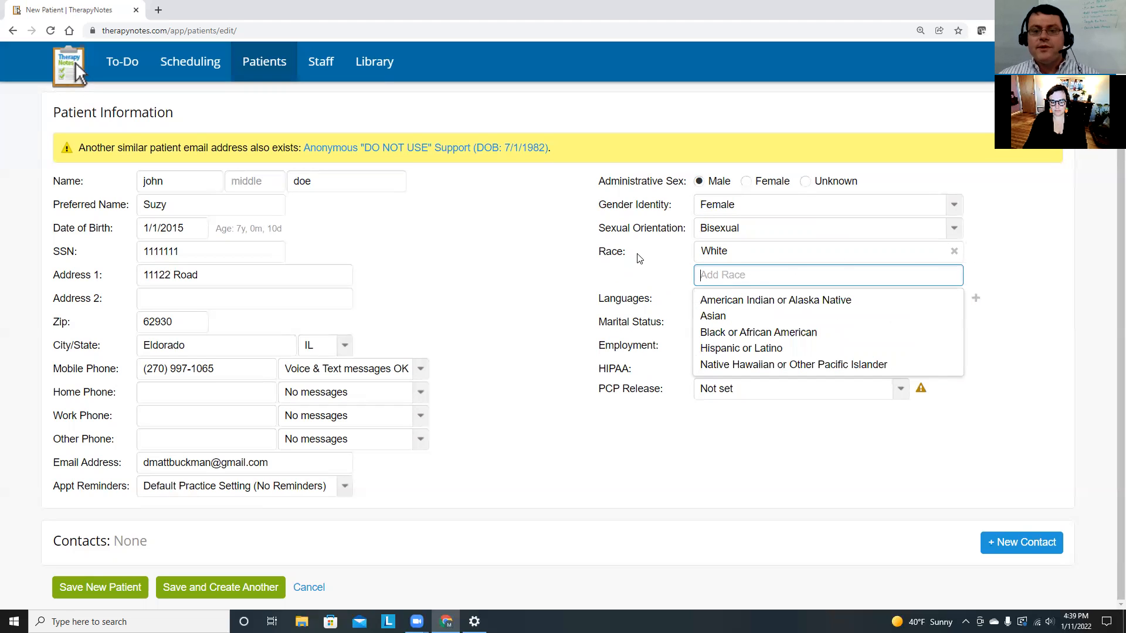
{"action": "left_click", "coordinate": [722, 333]}
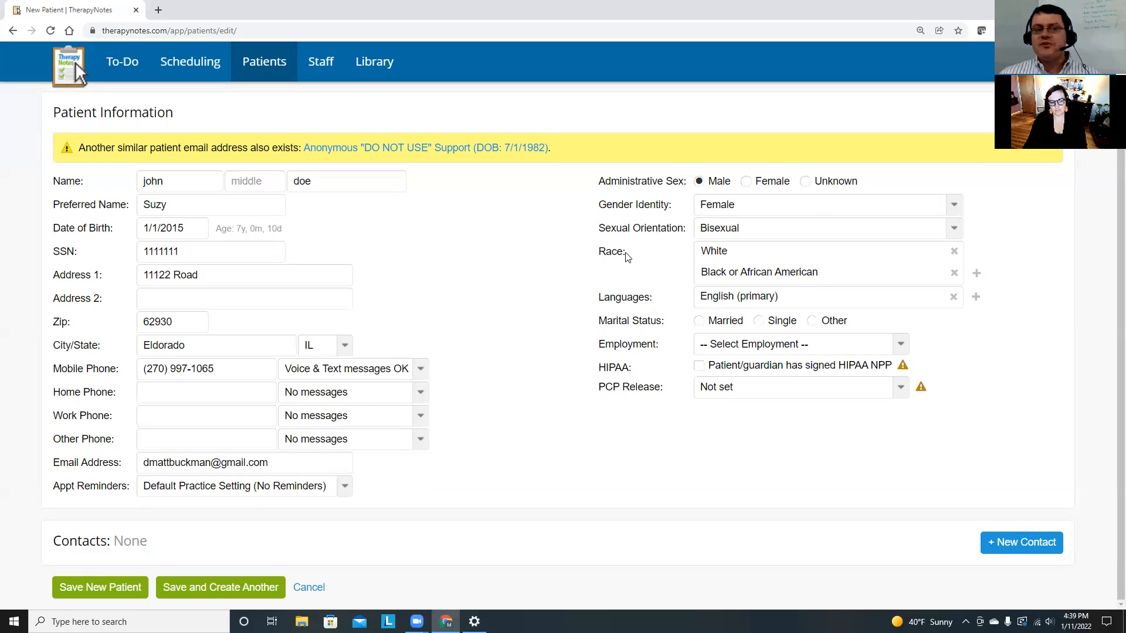
{"action": "left_click_drag", "start_coordinate": [178, 206], "coordinate": [144, 206]}
Set marital status to Married and employment to Full-Time Student.
{"action": "left_click", "coordinate": [729, 203]}
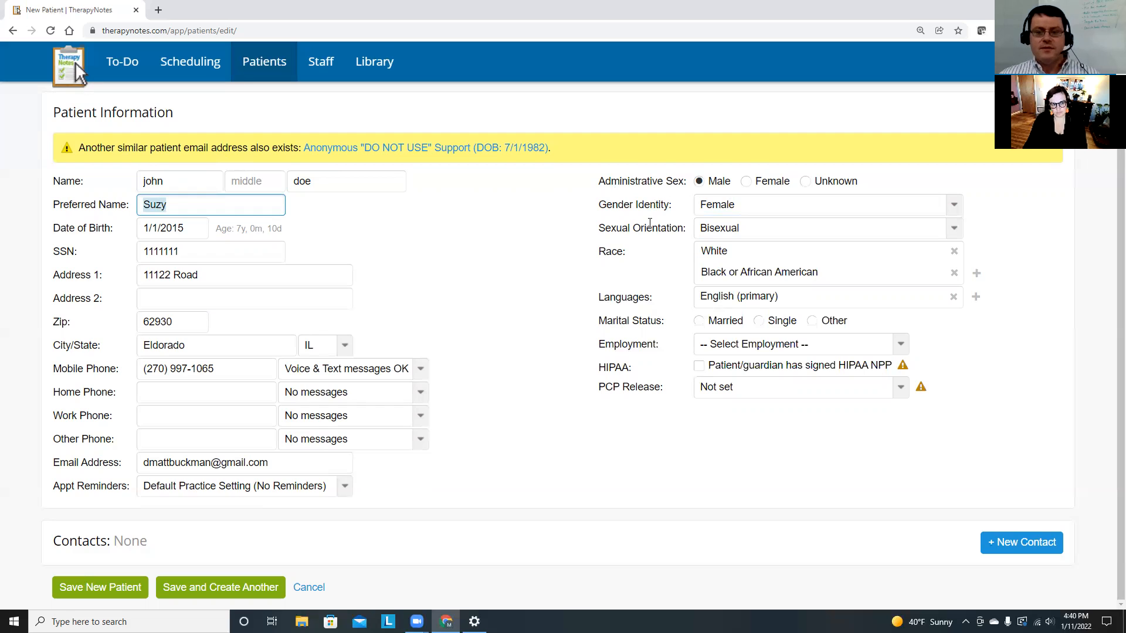
{"action": "left_click", "coordinate": [632, 244]}
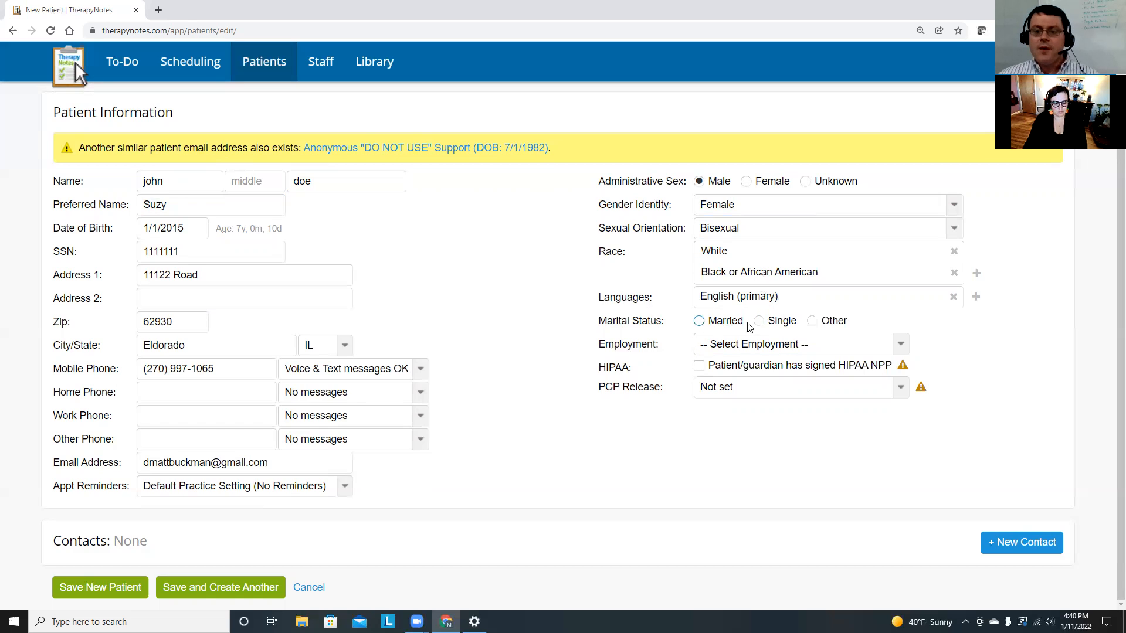
{"action": "left_click", "coordinate": [724, 323]}
{"action": "left_click", "coordinate": [729, 345]}
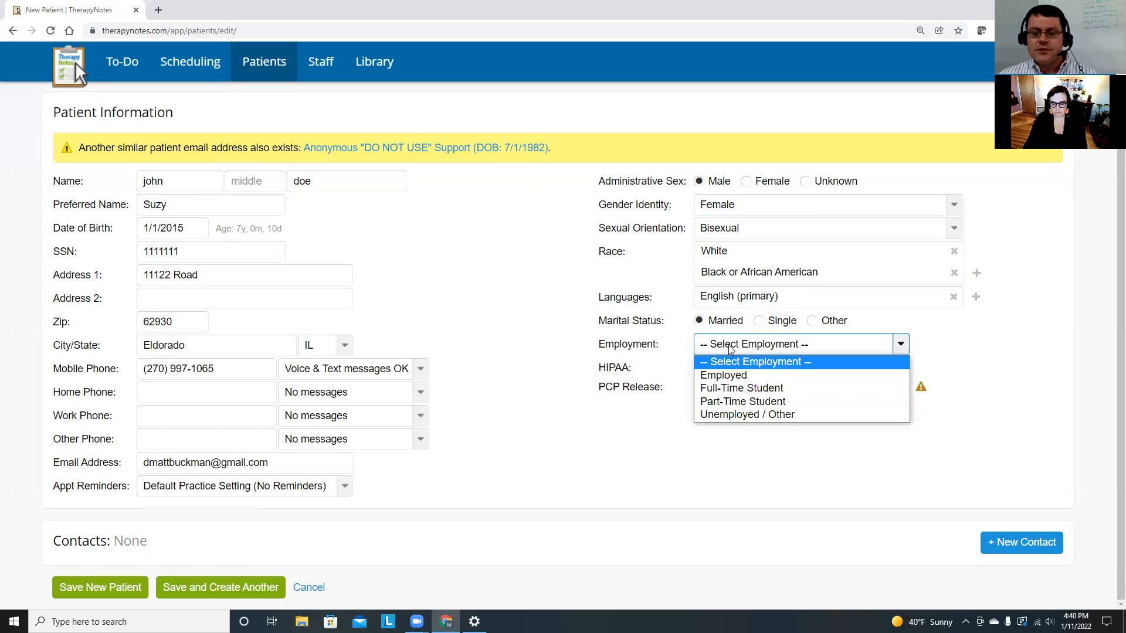
{"action": "left_click", "coordinate": [742, 389]}
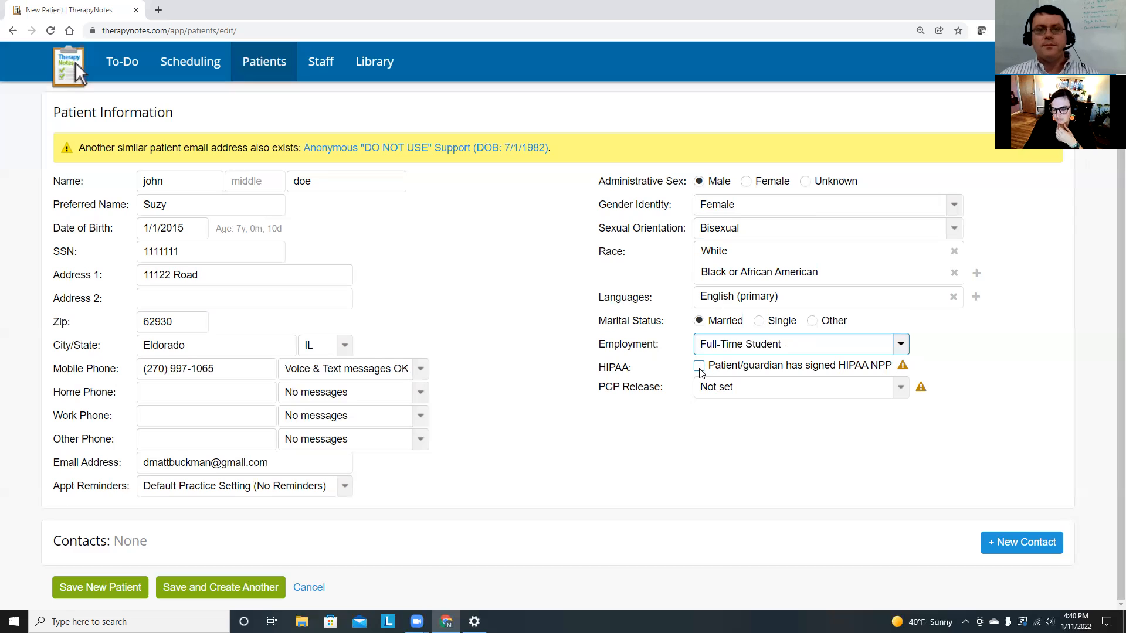
Tick 'Patient/guardian has signed HIPAA NPP' and set PCP Release to 'Patient consented to release information'.
{"action": "left_click", "coordinate": [700, 367]}
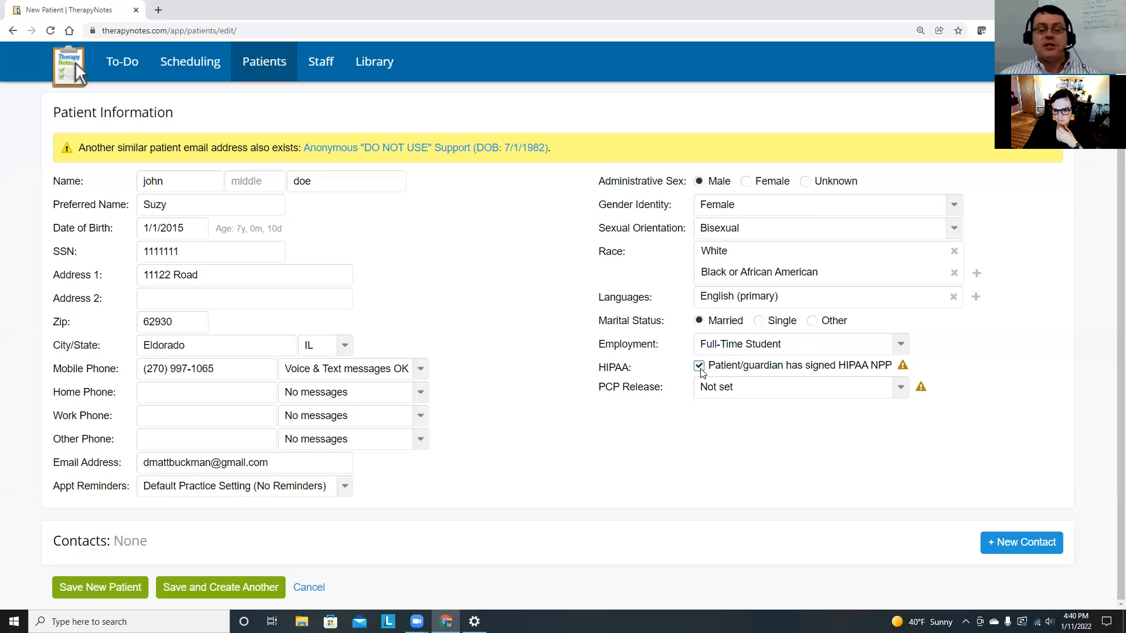
{"action": "left_click", "coordinate": [742, 388]}
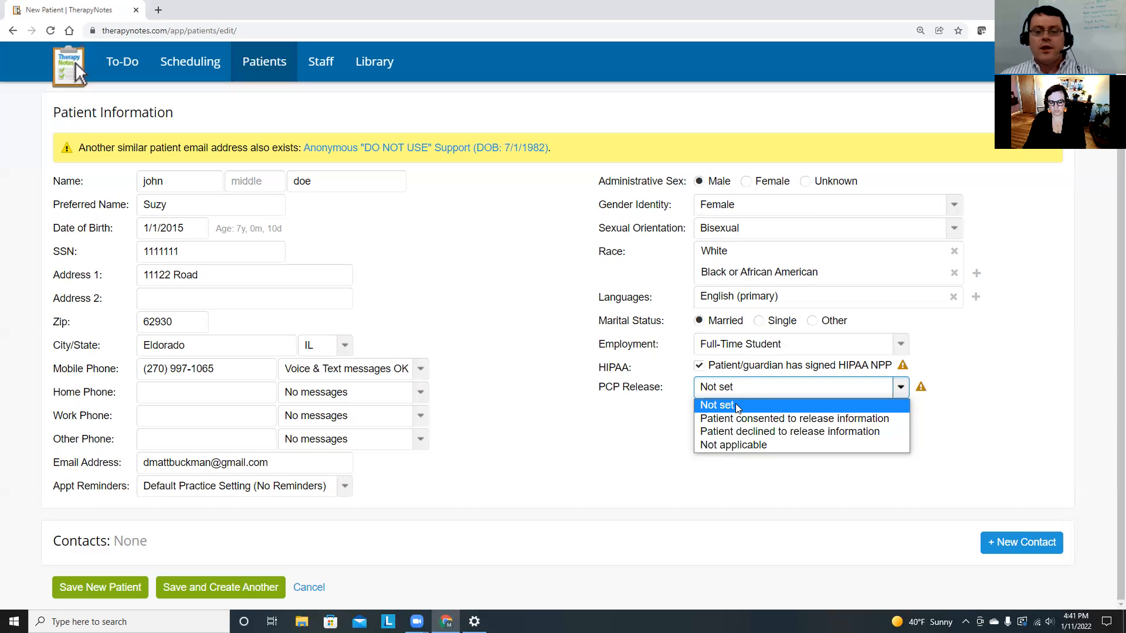
{"action": "left_click", "coordinate": [751, 391]}
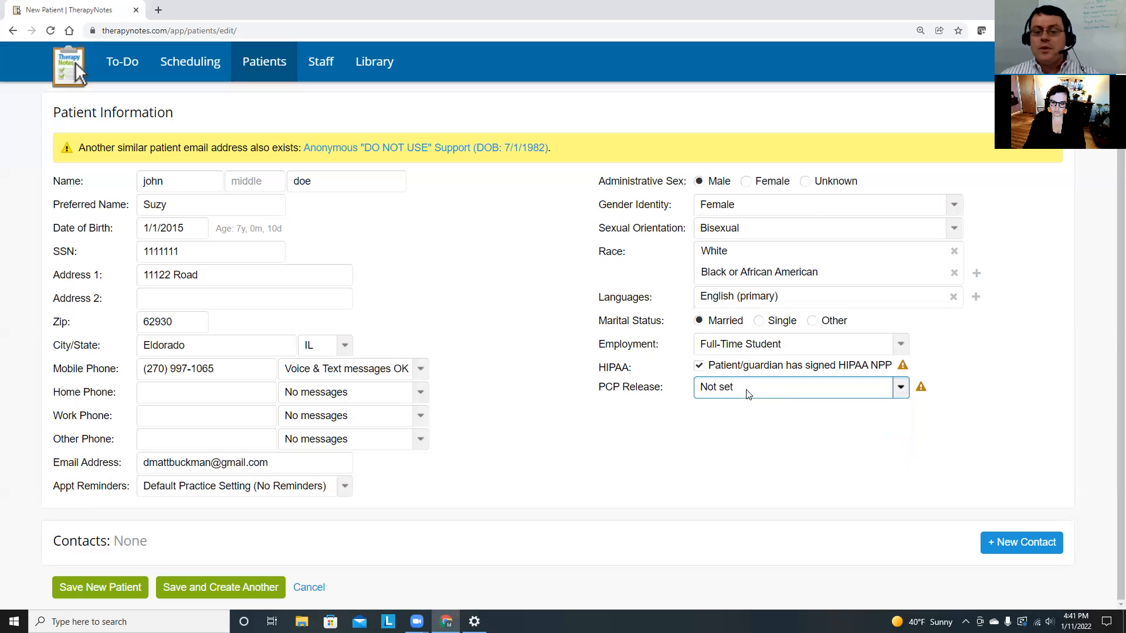
{"action": "left_click", "coordinate": [747, 392]}
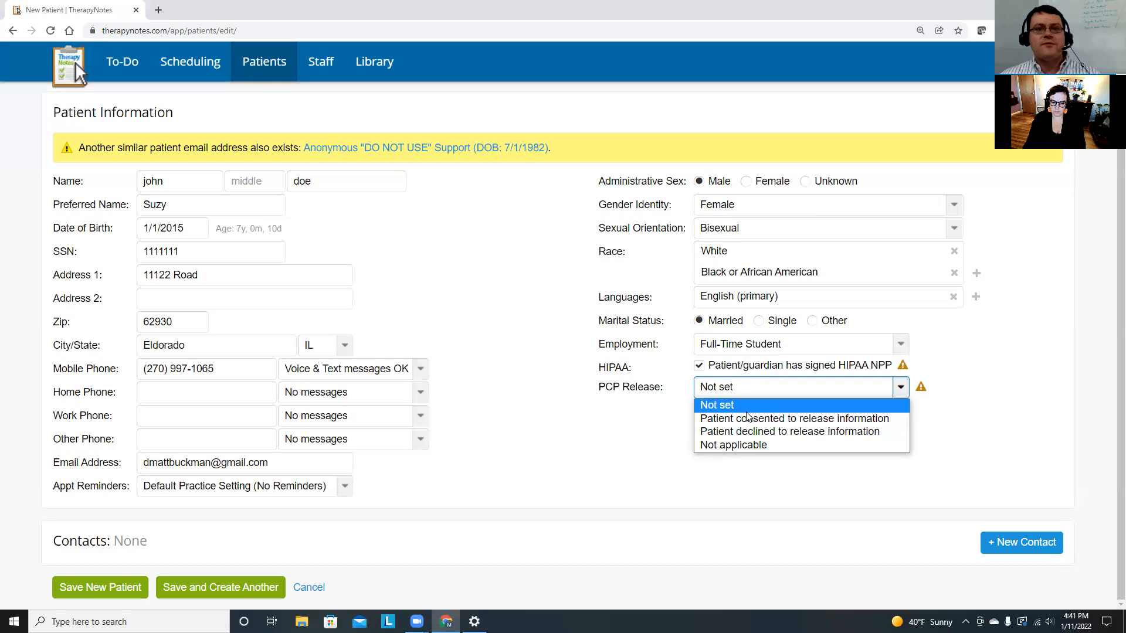
{"action": "left_click", "coordinate": [787, 421]}
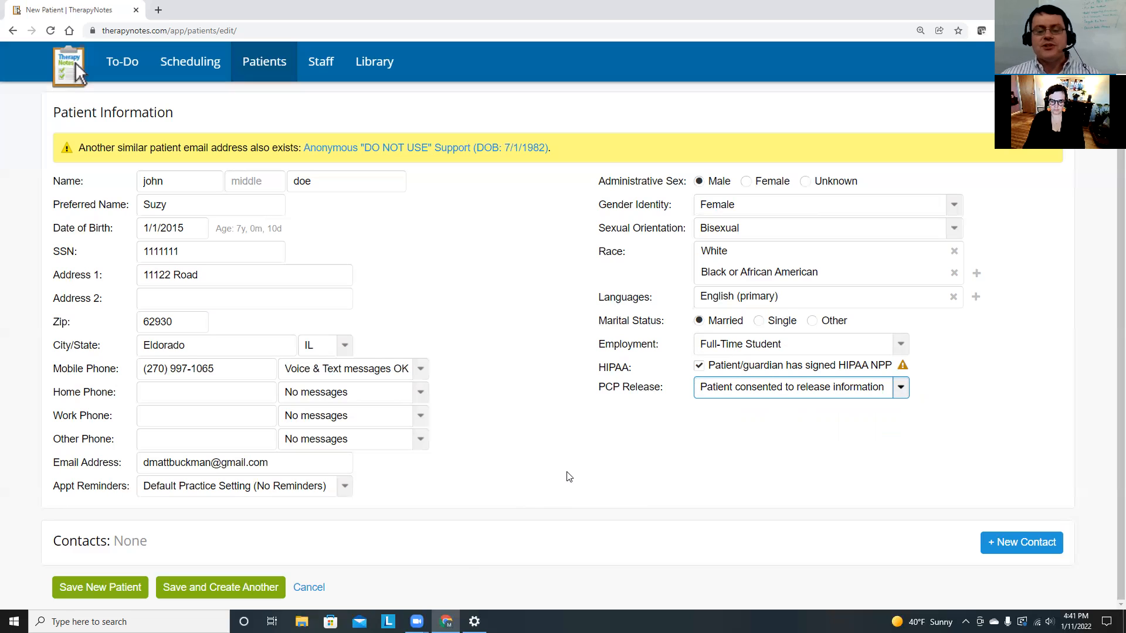
{"action": "left_click", "coordinate": [119, 541]}
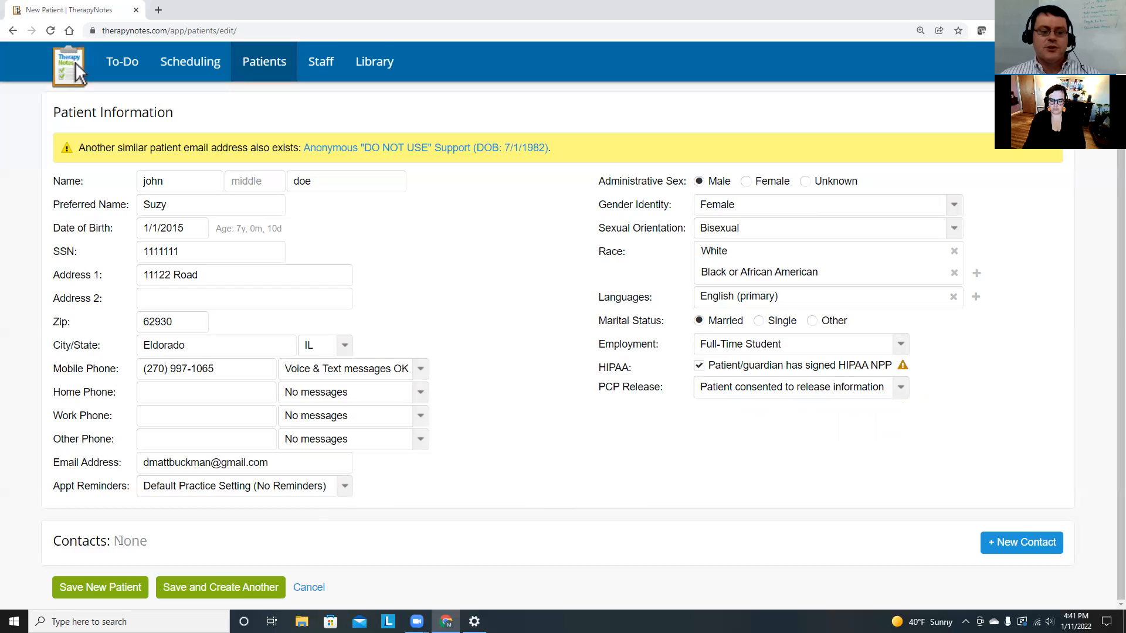
Add a blank contact under Contacts and put the cursor in its Name field.
{"action": "left_click", "coordinate": [1007, 550]}
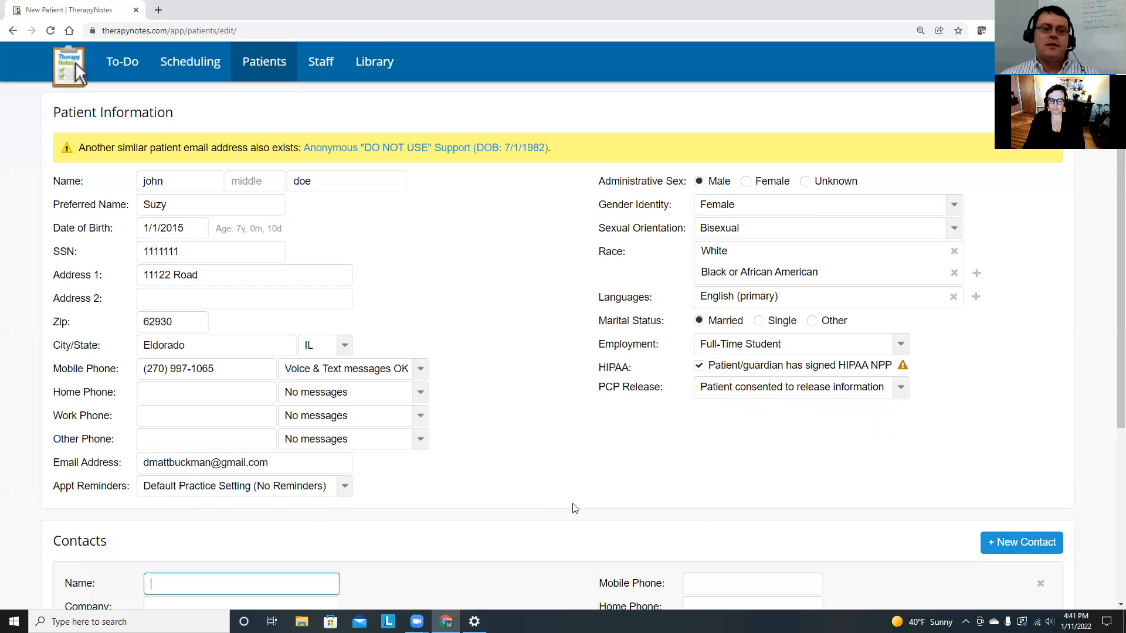
{"action": "scroll", "coordinate": [374, 475], "scroll_direction": "down", "scroll_amount": 2}
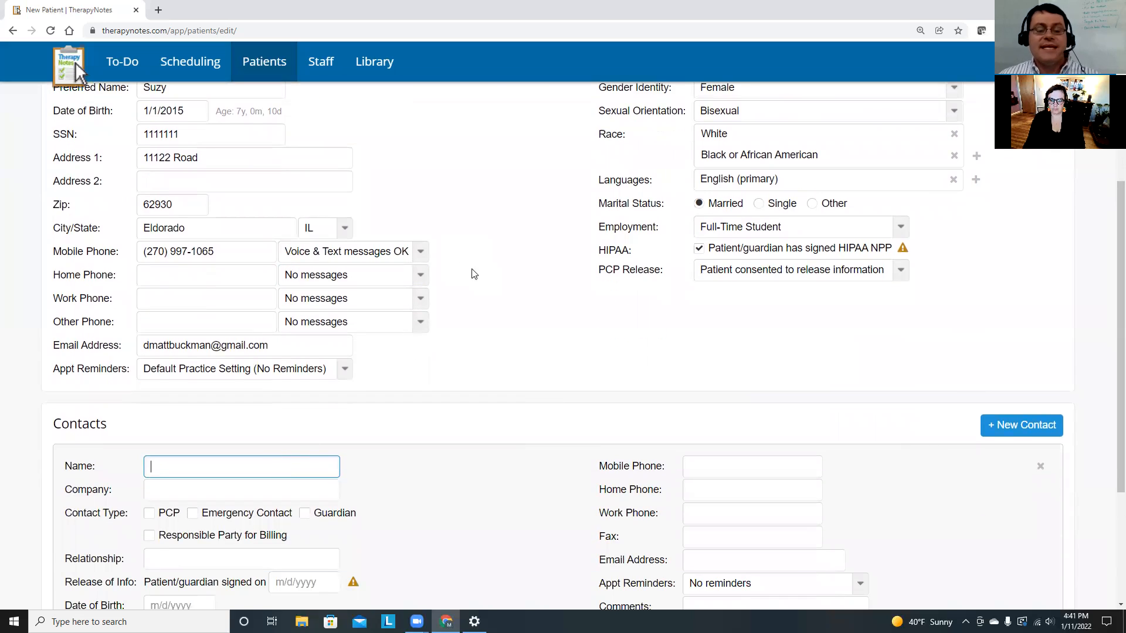
{"action": "left_click_drag", "start_coordinate": [237, 112], "coordinate": [291, 109]}
{"action": "left_click", "coordinate": [295, 111]}
{"action": "left_click", "coordinate": [206, 464]}
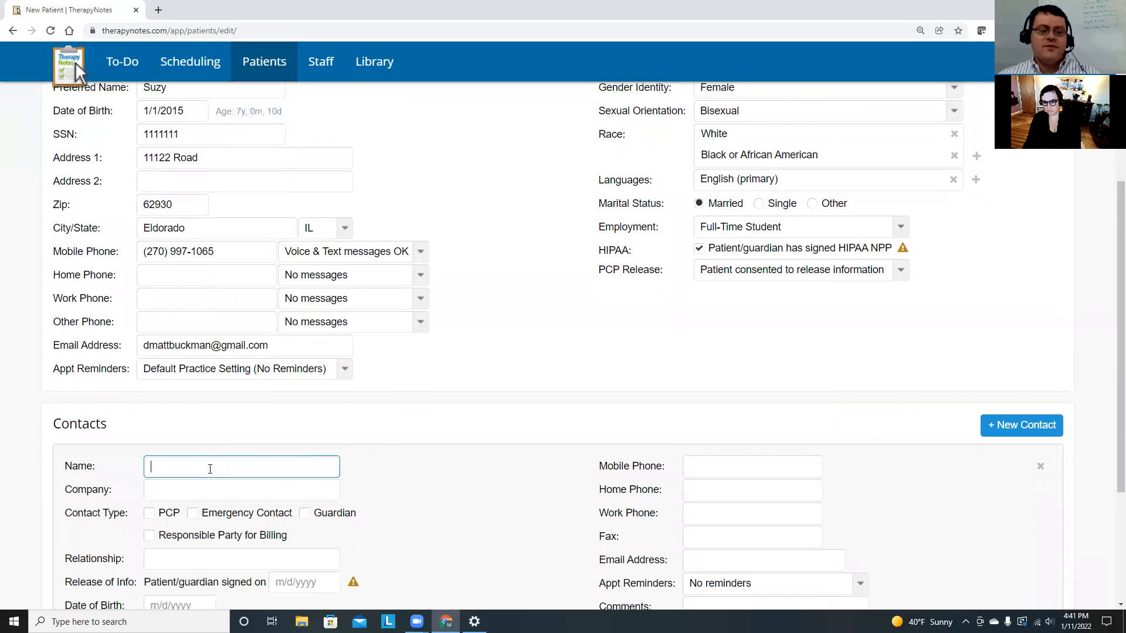
{"action": "scroll", "coordinate": [344, 430], "scroll_direction": "down", "scroll_amount": 3}
{"action": "scroll", "coordinate": [345, 430], "scroll_direction": "up", "scroll_amount": 1}
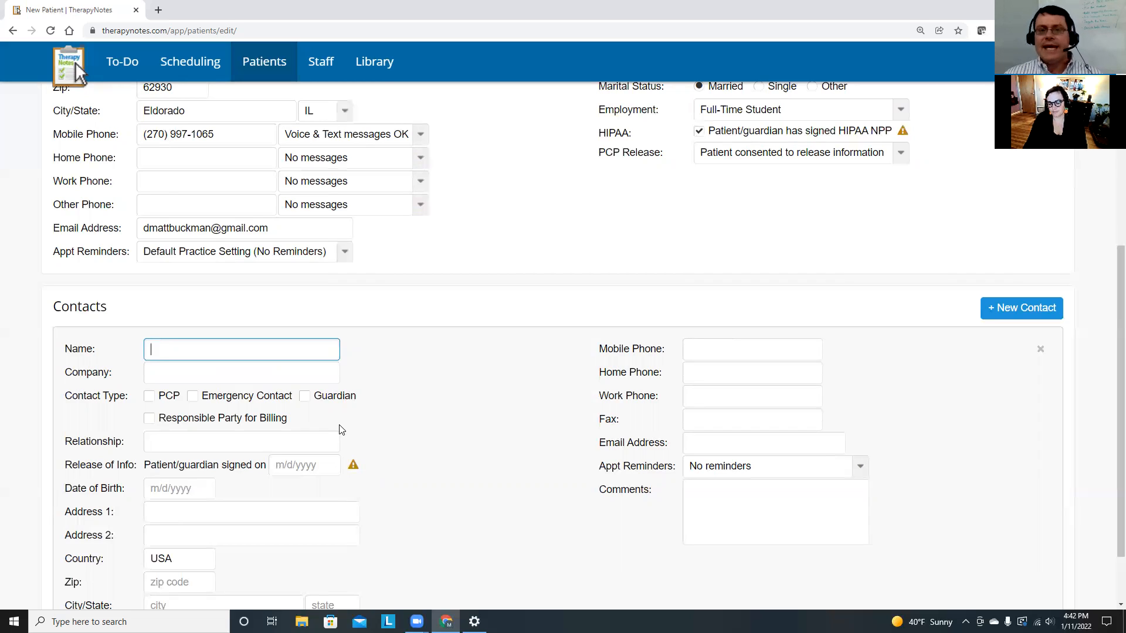
{"action": "scroll", "coordinate": [281, 381], "scroll_direction": "down", "scroll_amount": 1}
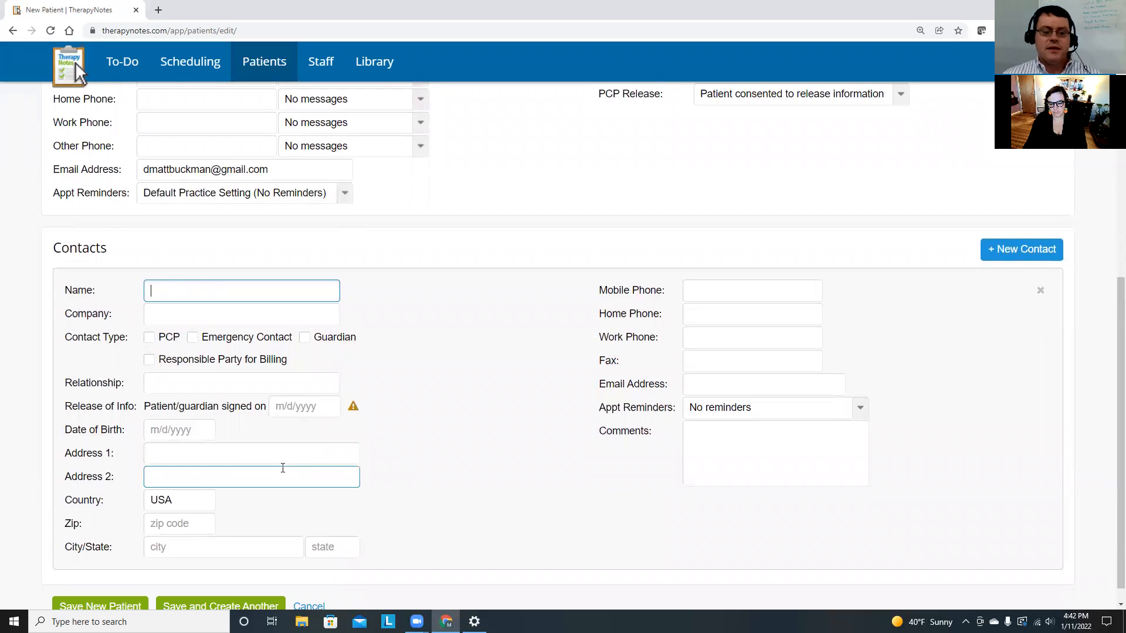
{"action": "scroll", "coordinate": [285, 469], "scroll_direction": "down", "scroll_amount": 1}
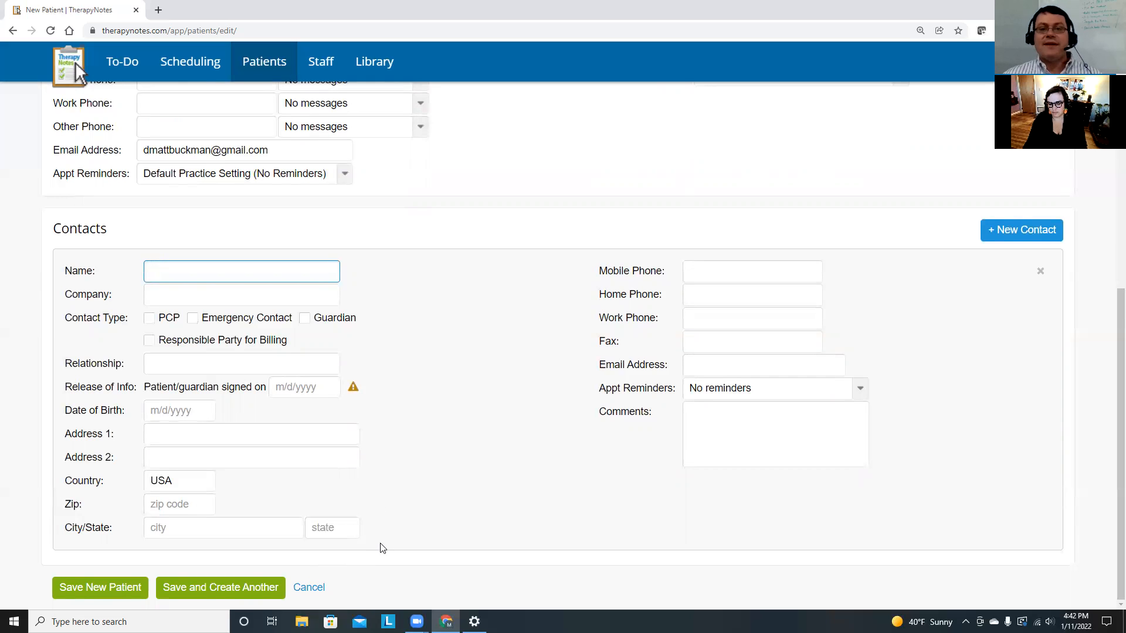
{"action": "scroll", "coordinate": [407, 523], "scroll_direction": "up", "scroll_amount": 5}
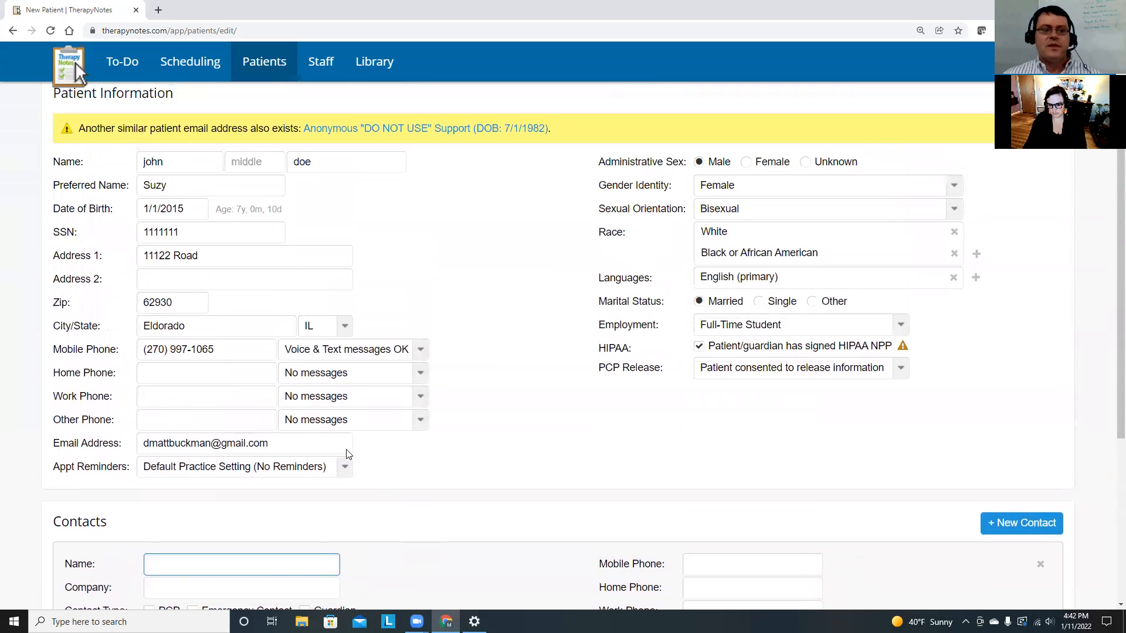
{"action": "scroll", "coordinate": [359, 601], "scroll_direction": "down", "scroll_amount": 5}
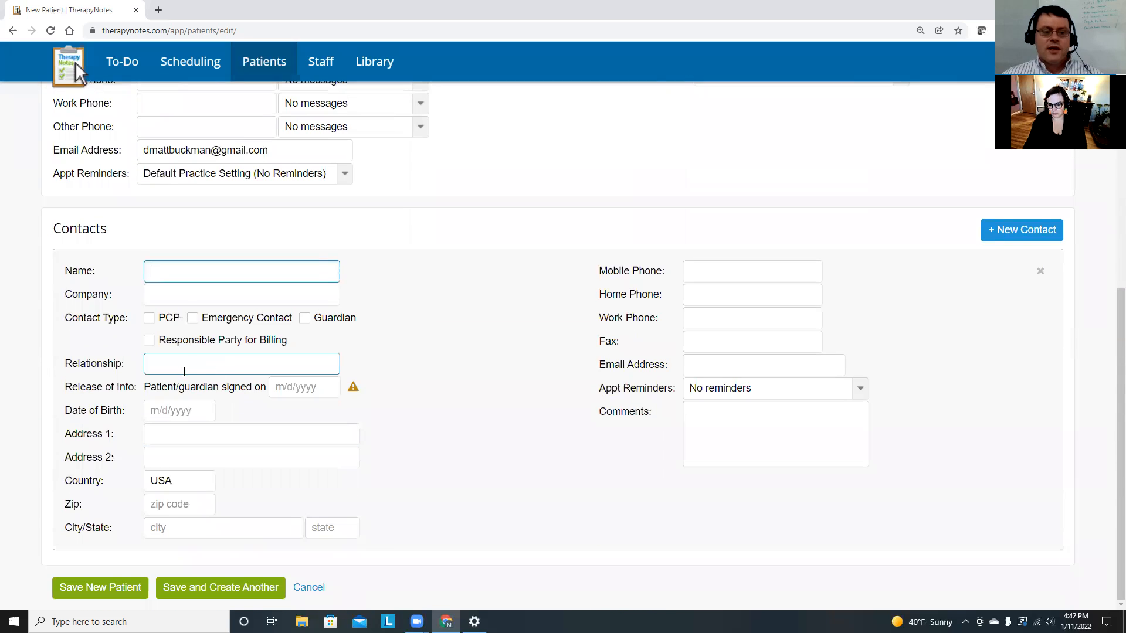
{"action": "scroll", "coordinate": [183, 371], "scroll_direction": "up", "scroll_amount": 3}
{"action": "left_click_drag", "start_coordinate": [214, 231], "coordinate": [139, 232]}
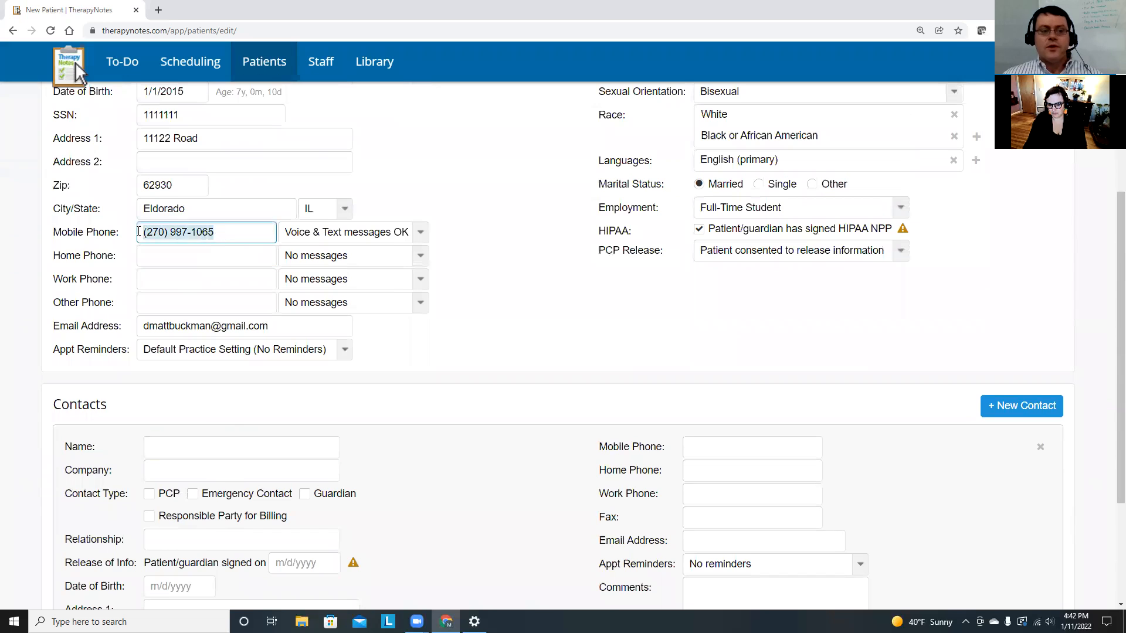
{"action": "scroll", "coordinate": [177, 362], "scroll_direction": "down", "scroll_amount": 3}
{"action": "left_click", "coordinate": [177, 363]}
{"action": "scroll", "coordinate": [224, 322], "scroll_direction": "up", "scroll_amount": 6}
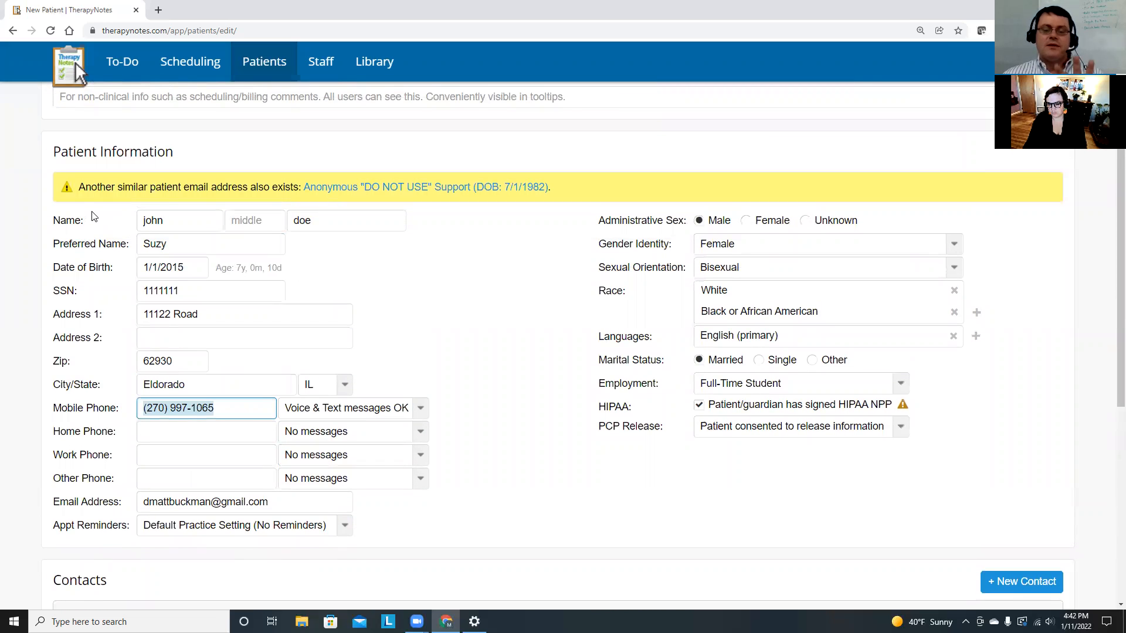
{"action": "scroll", "coordinate": [469, 323], "scroll_direction": "down", "scroll_amount": 6}
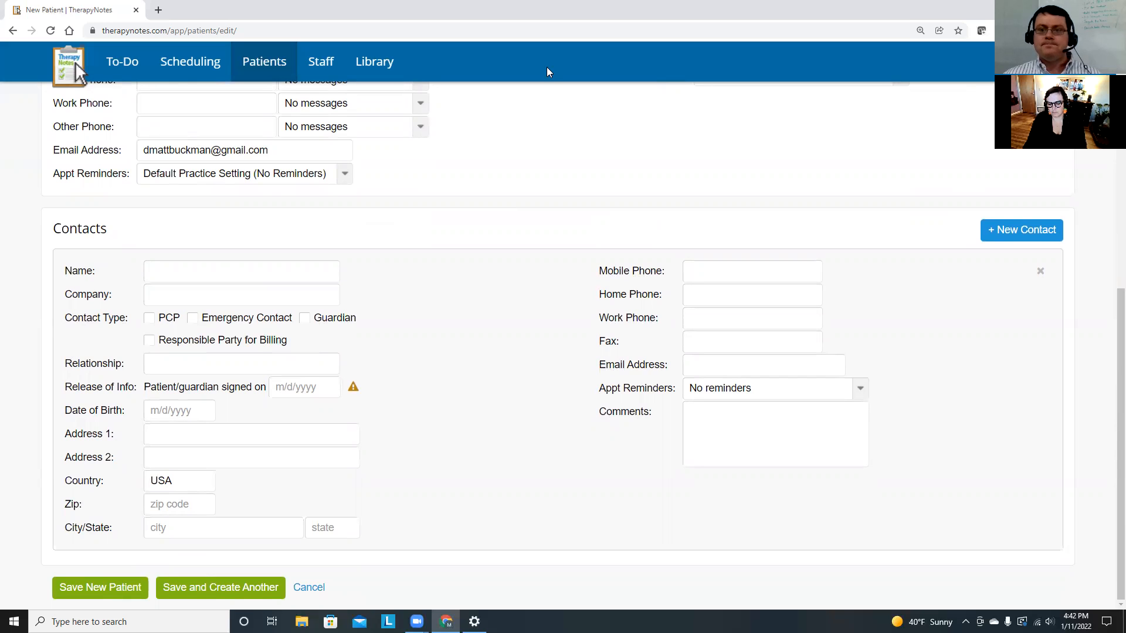
{"action": "left_click", "coordinate": [305, 586]}
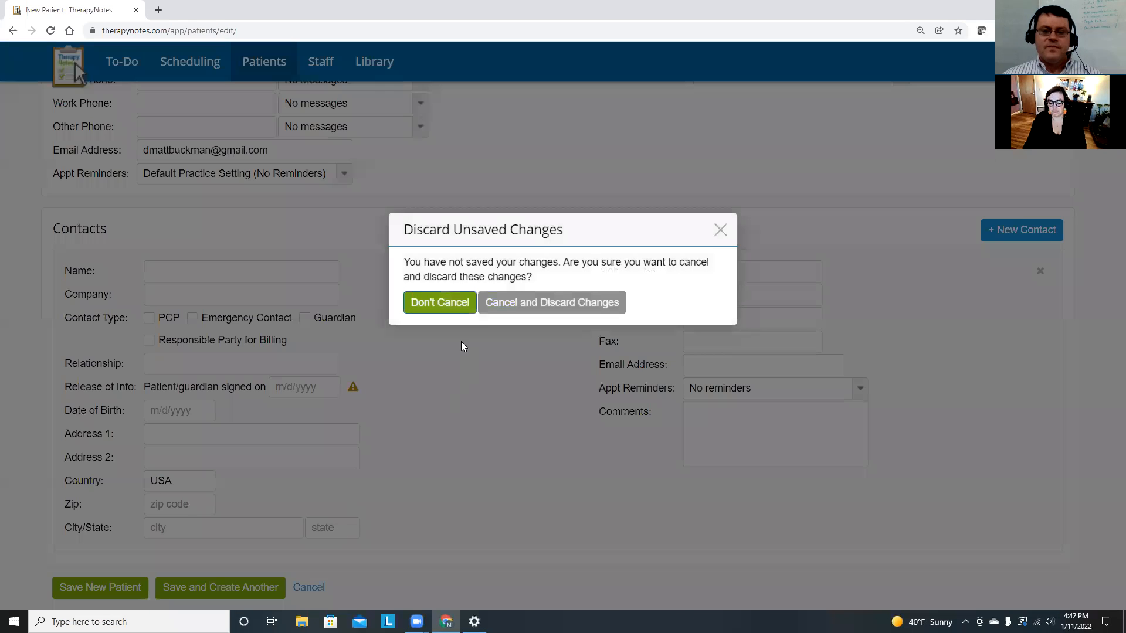
{"action": "left_click", "coordinate": [721, 230]}
{"action": "scroll", "coordinate": [694, 334], "scroll_direction": "up", "scroll_amount": 5}
{"action": "scroll", "coordinate": [692, 354], "scroll_direction": "up", "scroll_amount": 1}
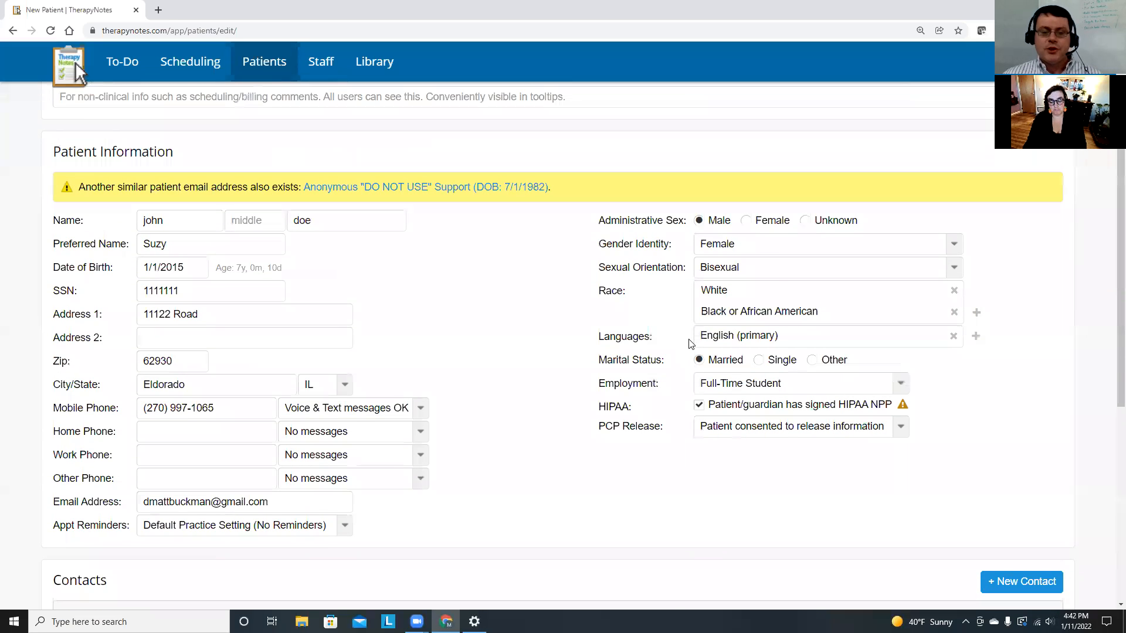